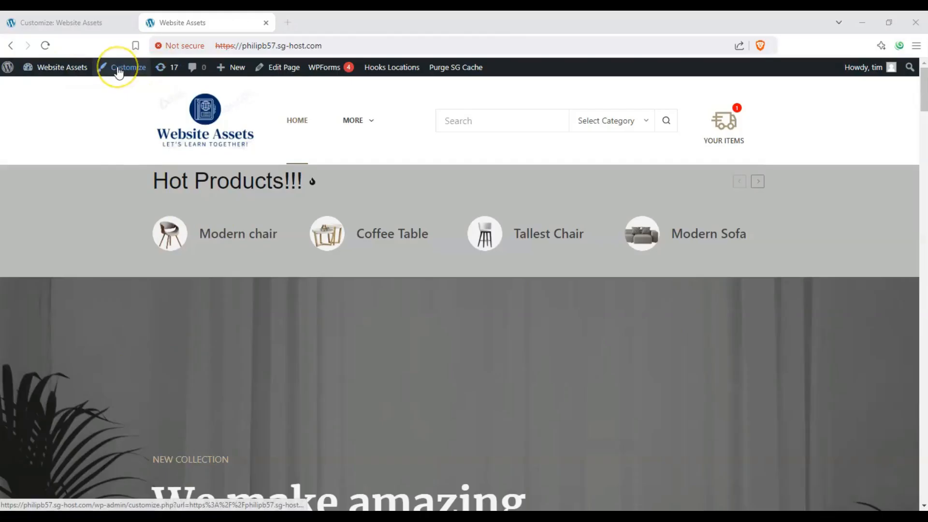
- Switch to the site customizer and open the Layout settings under General options
click(85, 22)
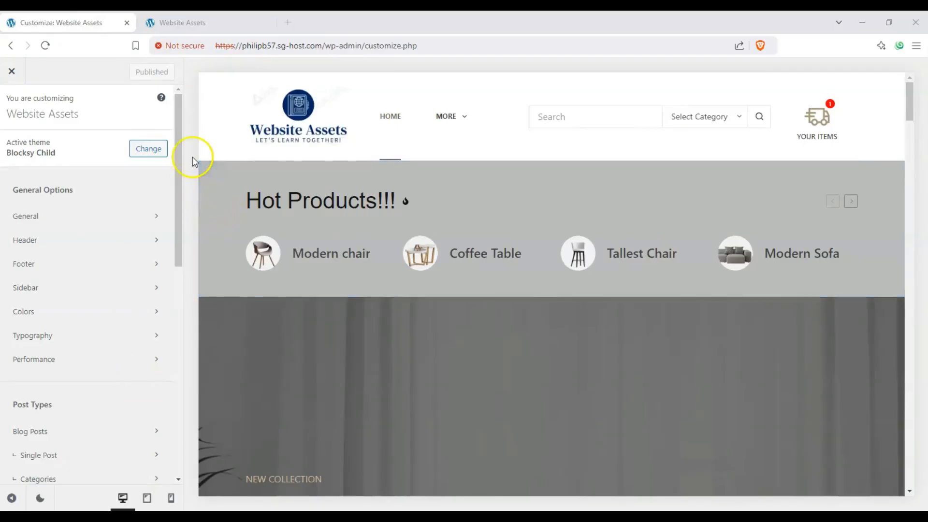
scroll(326, 351, down, 1)
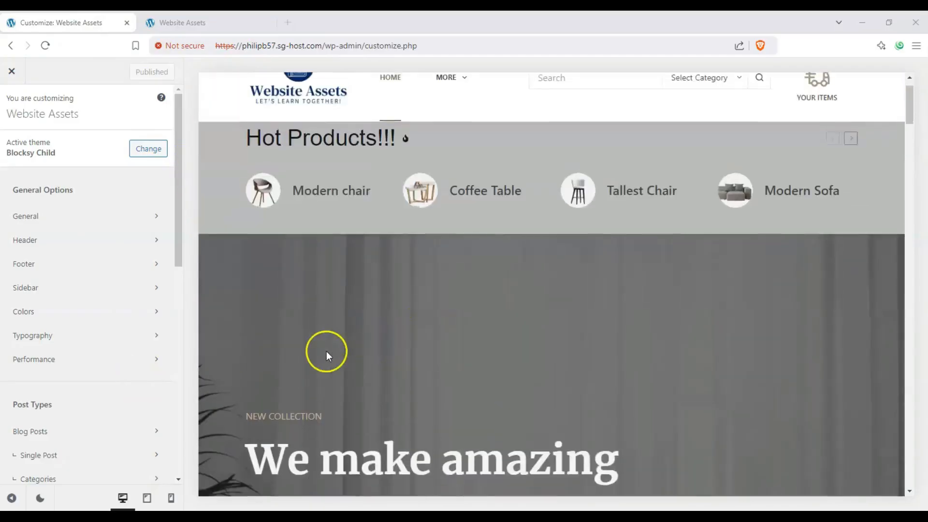
scroll(327, 351, up, 1)
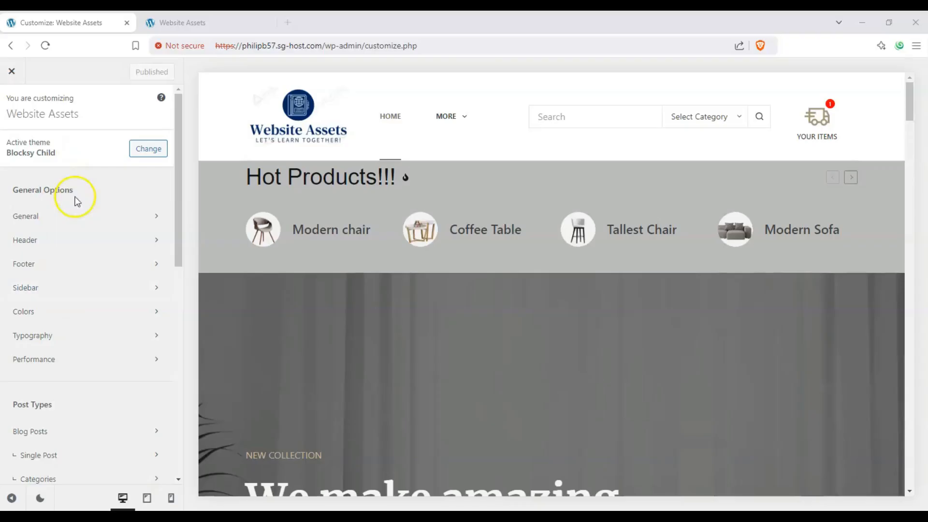
click(23, 221)
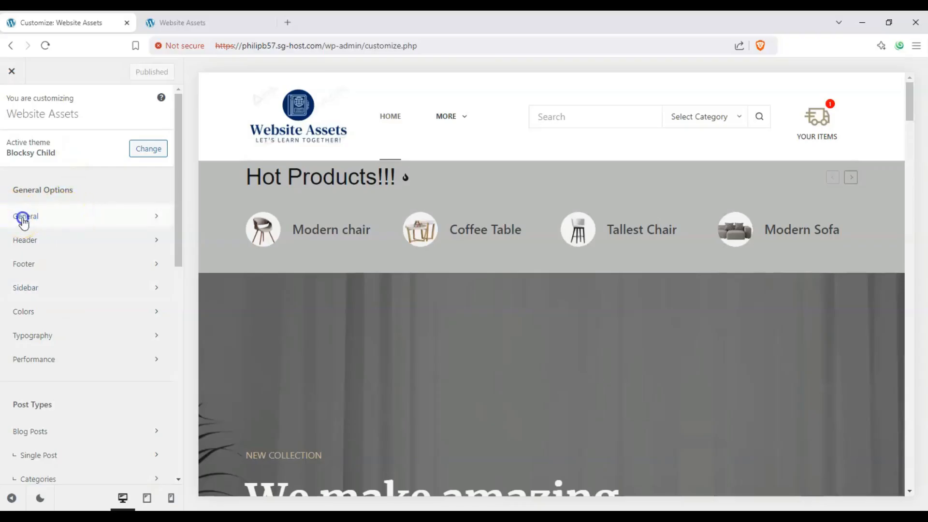
click(23, 148)
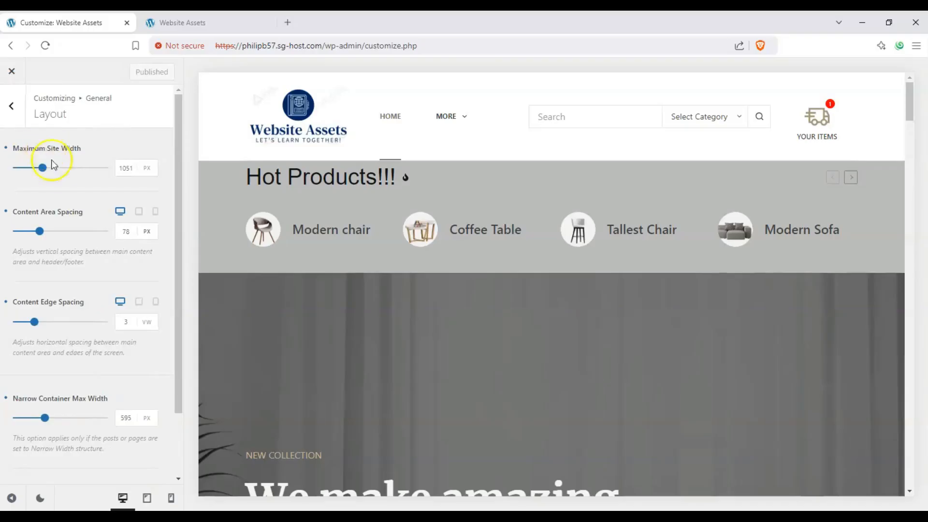
scroll(71, 258, down, 1)
scroll(57, 416, up, 1)
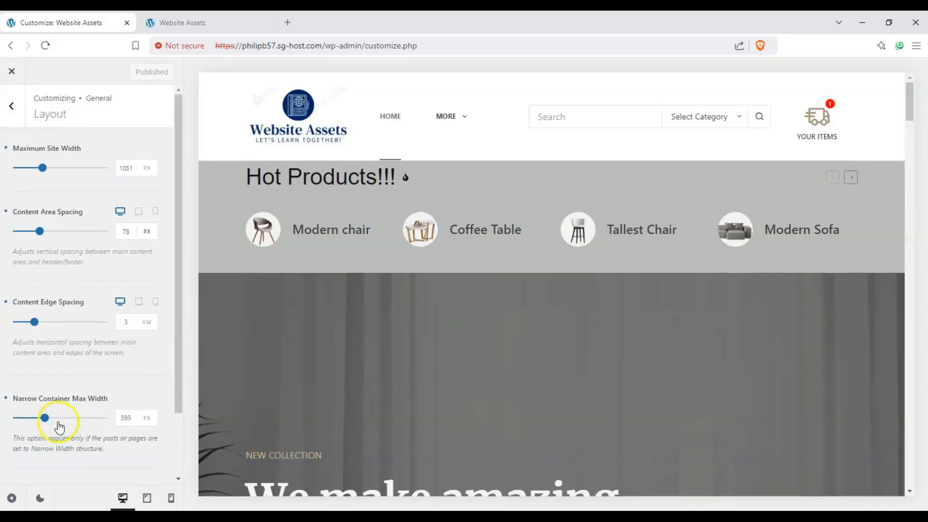
- Reset Maximum Site Width, Content Area Spacing, Content Edge Spacing, Narrow Container Max Width and Wide Alignment Offset to their defaults
click(6, 148)
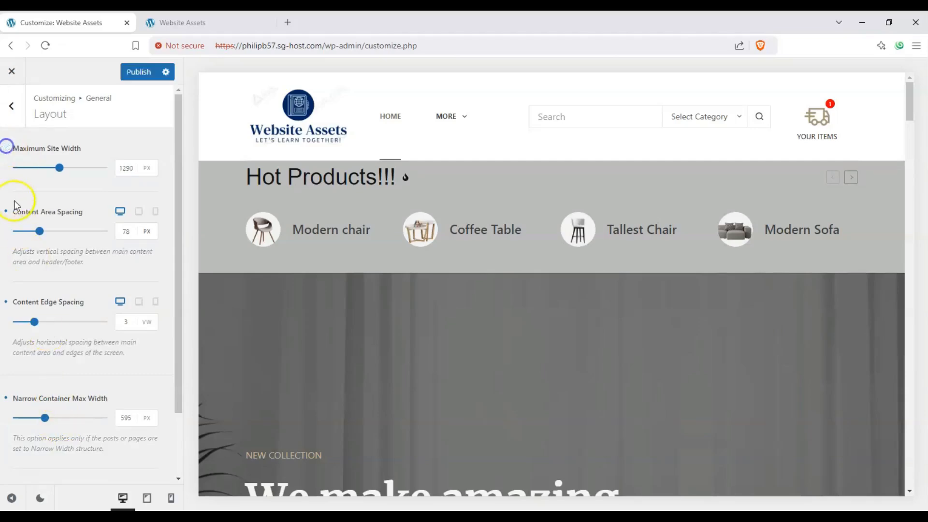
click(6, 212)
click(5, 301)
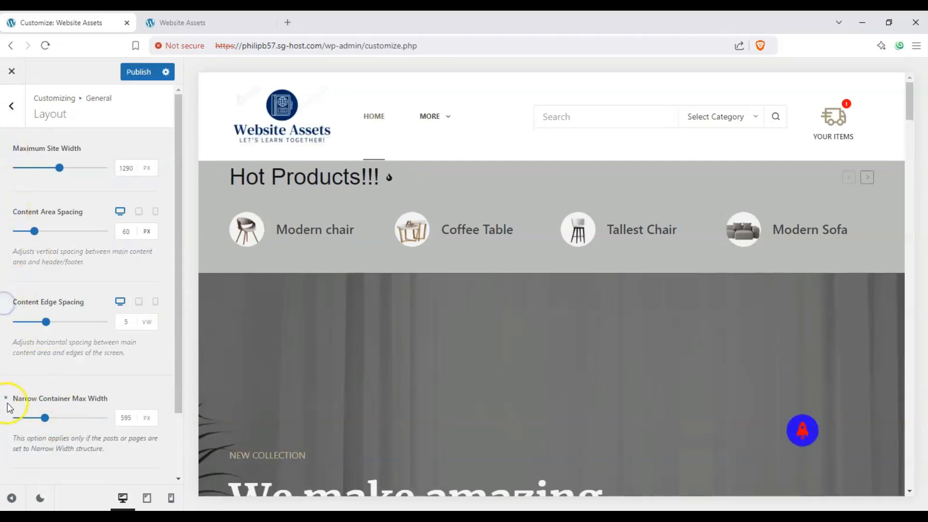
click(7, 400)
scroll(6, 409, down, 2)
click(7, 414)
scroll(49, 367, up, 3)
- Reduce the Maximum Site Width to 861 px
drag(83, 150, 27, 150)
click(20, 147)
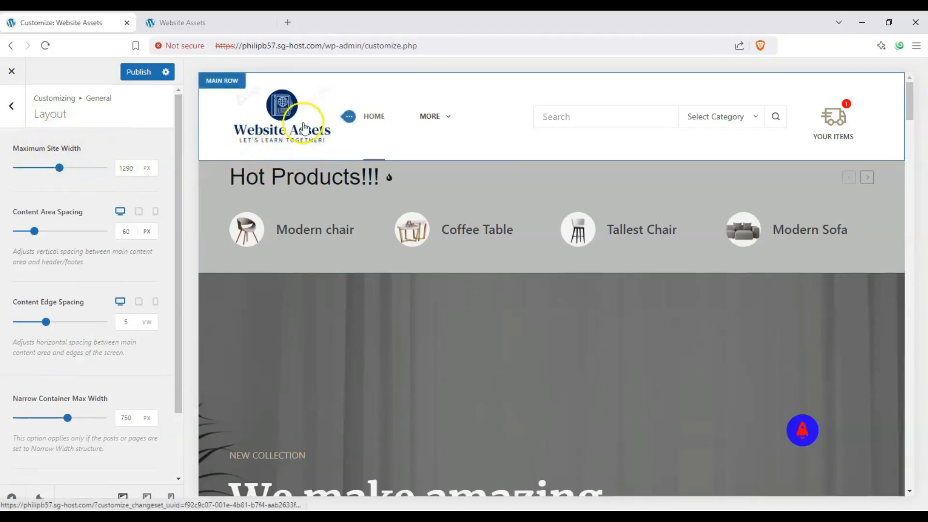
mouse_move(452, 135)
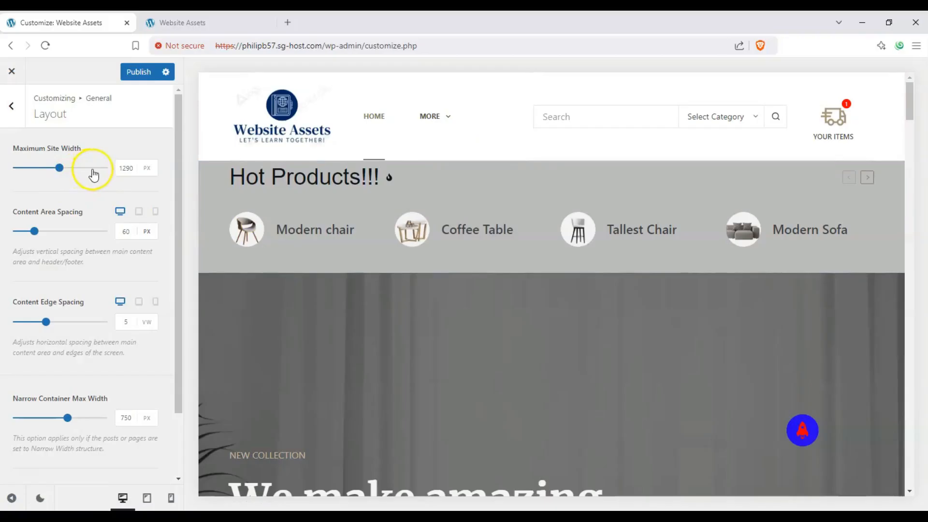
click(17, 169)
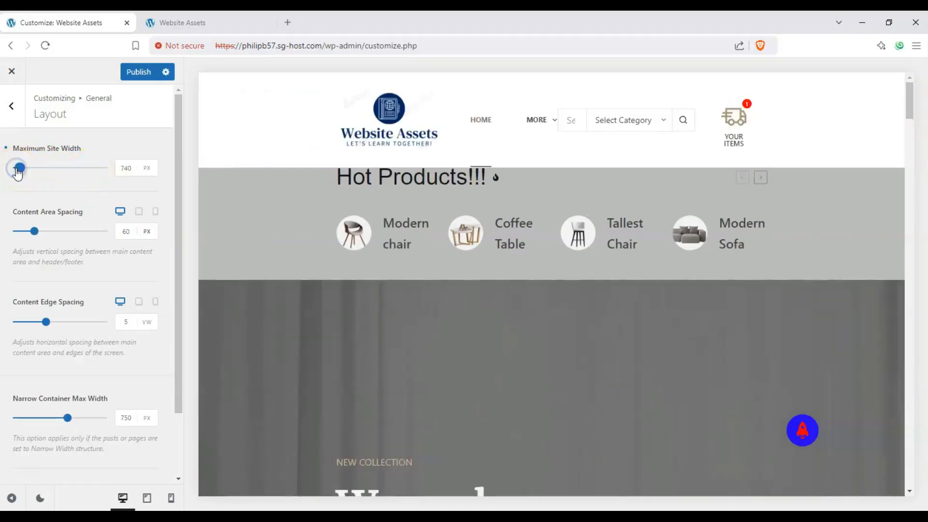
drag(22, 173, 27, 174)
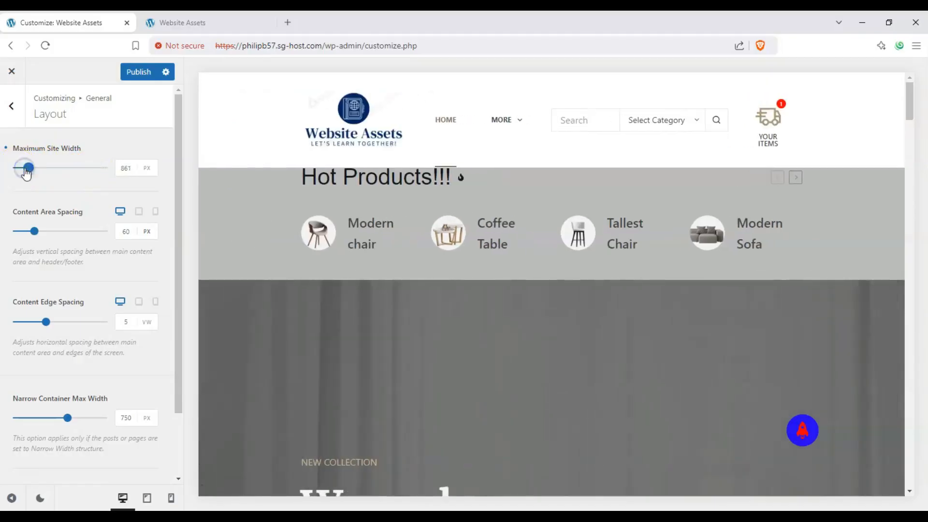
click(131, 173)
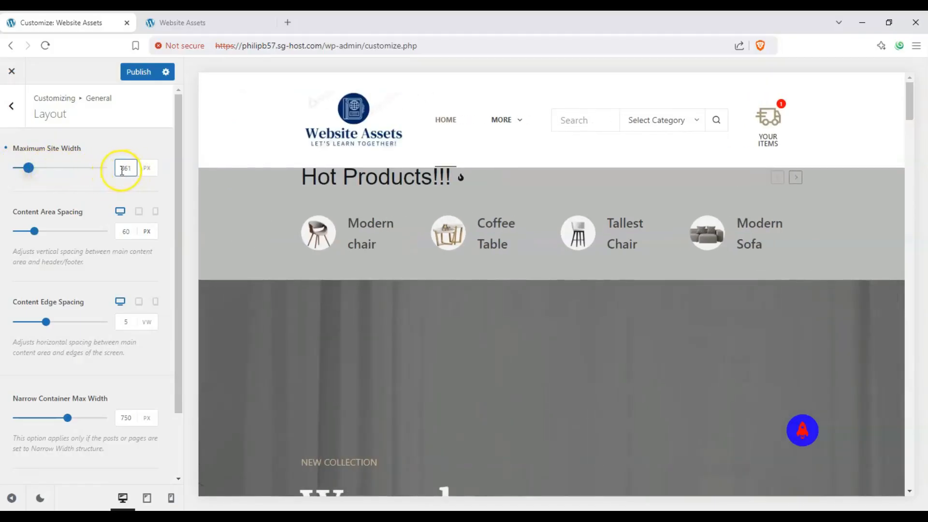
click(146, 170)
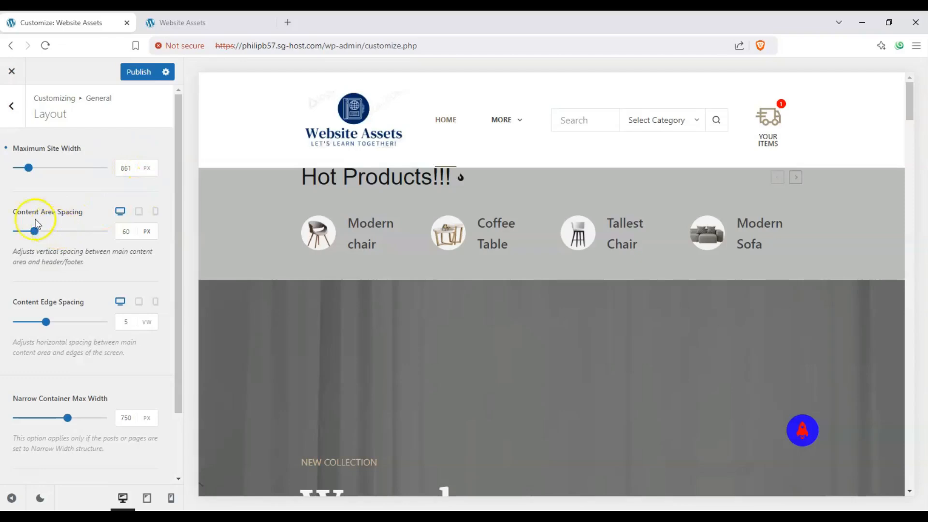
- Set the desktop Content Area Spacing to 157 px and load the About Us page in the preview
scroll(256, 261, down, 1)
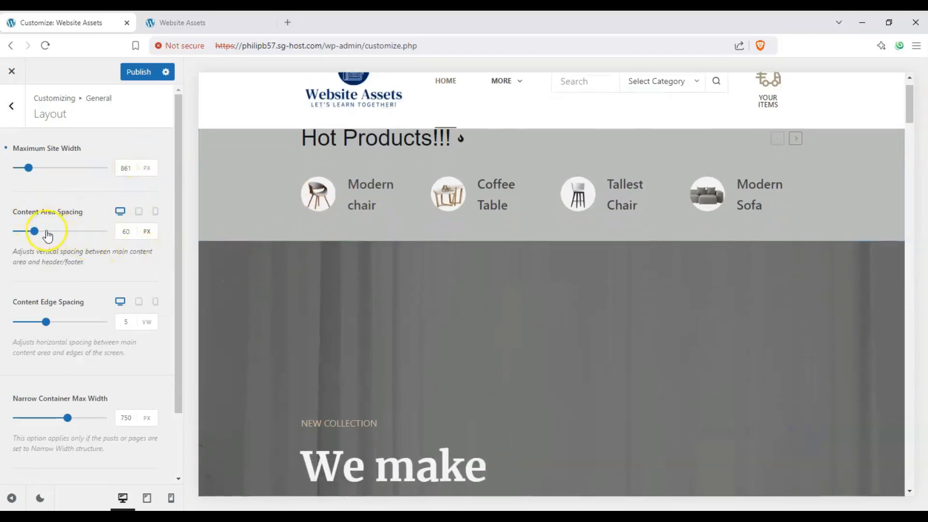
drag(95, 236, 62, 232)
scroll(295, 245, down, 8)
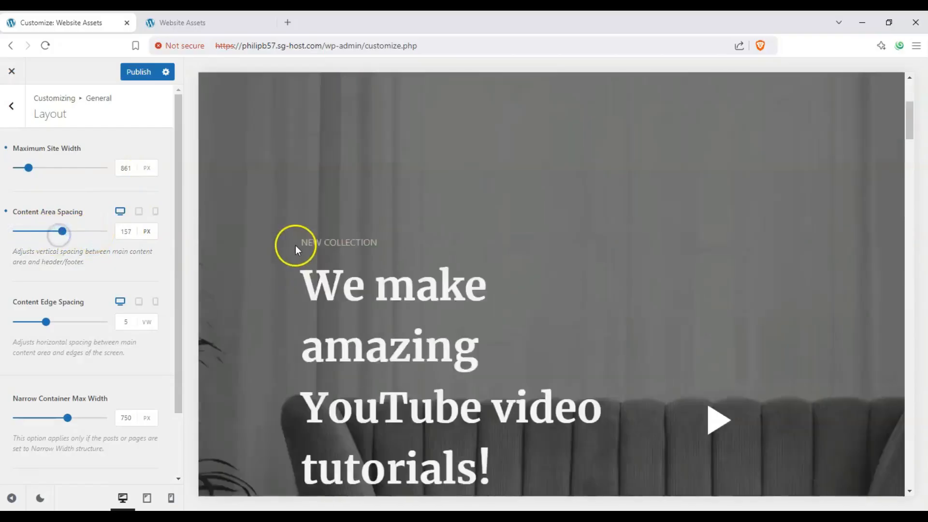
mouse_move(486, 126)
click(497, 205)
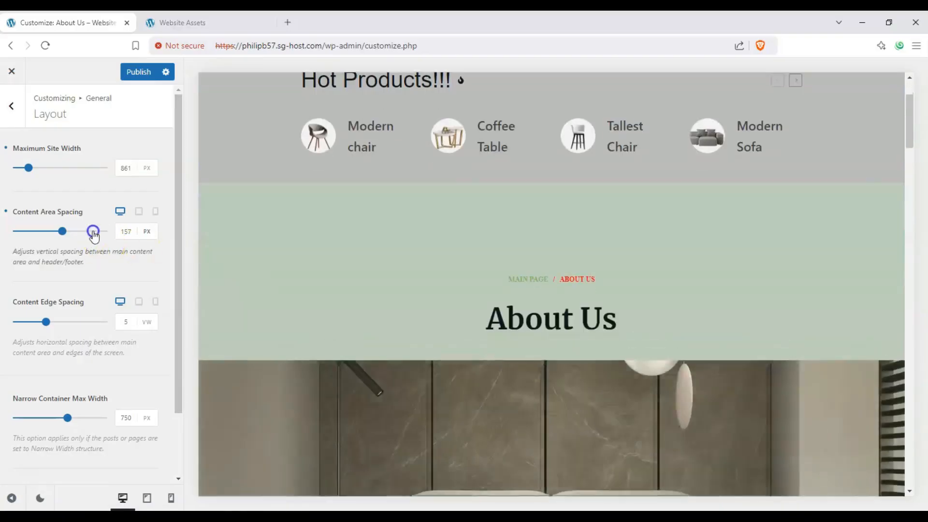
- Try several desktop Content Area Spacing values on the About Us page, including 129 px and 64 px
click(94, 232)
click(17, 232)
click(48, 231)
click(87, 232)
click(51, 230)
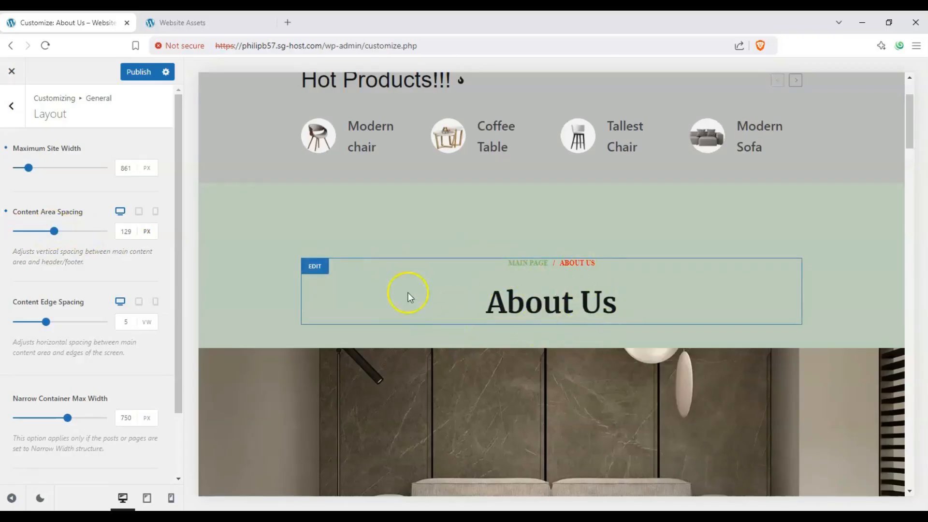
click(86, 232)
click(32, 233)
scroll(366, 201, up, 3)
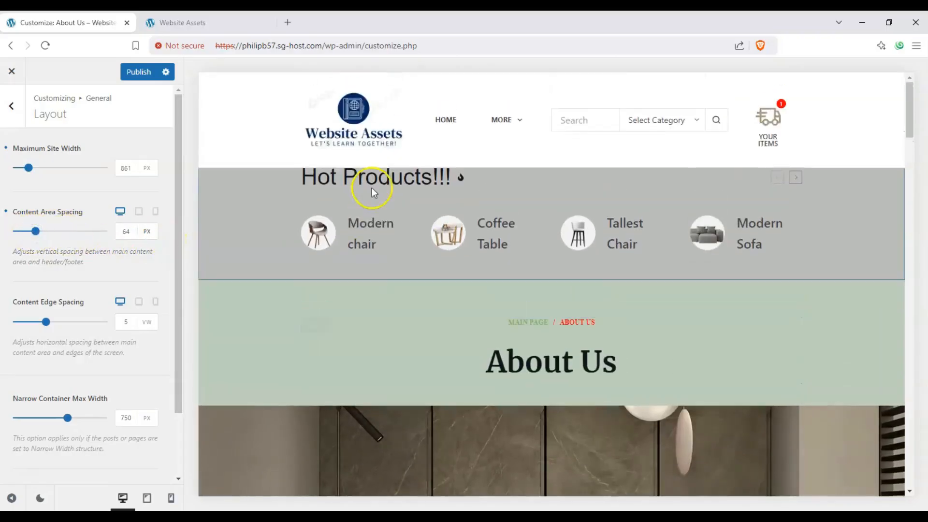
- Try larger Content Area Spacing values of 221 px, 232 px and 183 px on the About Us page
click(78, 232)
scroll(376, 268, down, 5)
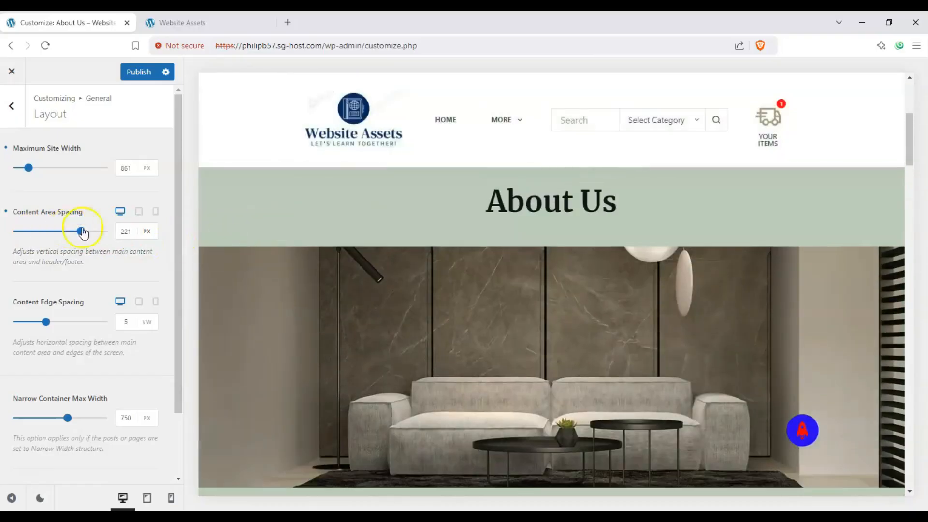
mouse_move(82, 232)
mouse_down()
mouse_move(31, 232)
mouse_move(84, 232)
mouse_up()
scroll(369, 283, up, 2)
scroll(53, 191, down, 1)
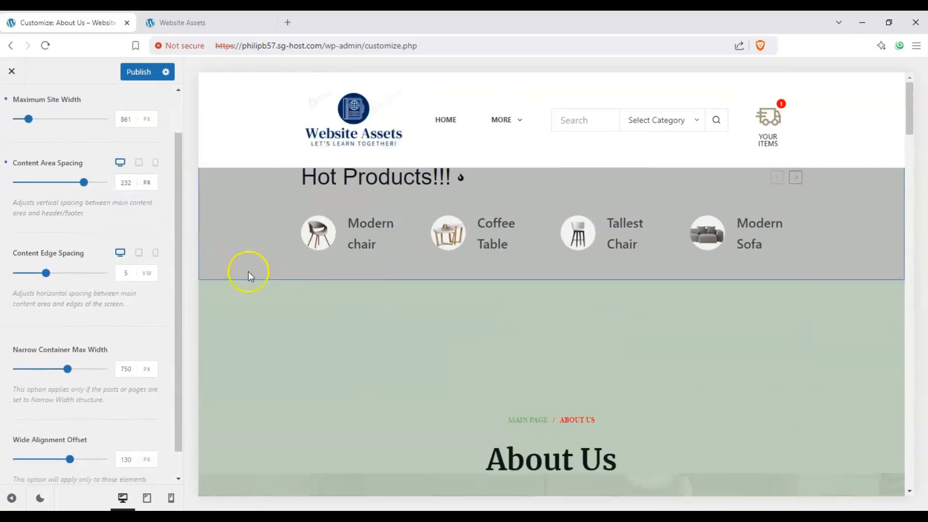
drag(42, 184, 70, 172)
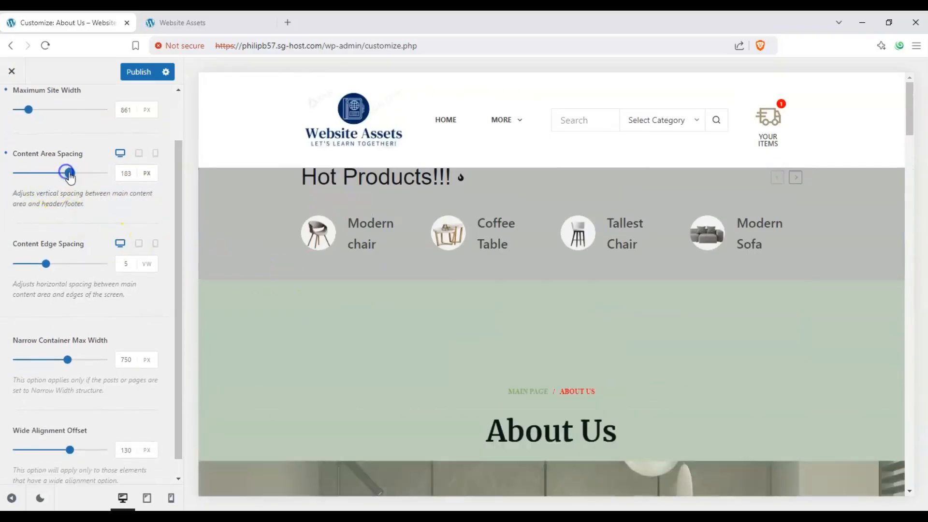
- Try the Content Area Spacing in percent, first at 100 % and again at a much lower value
click(149, 180)
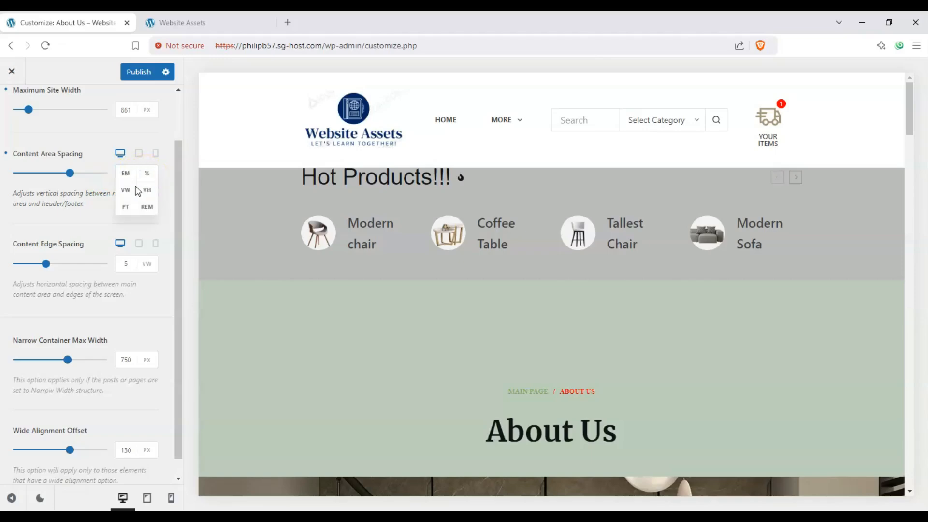
click(143, 178)
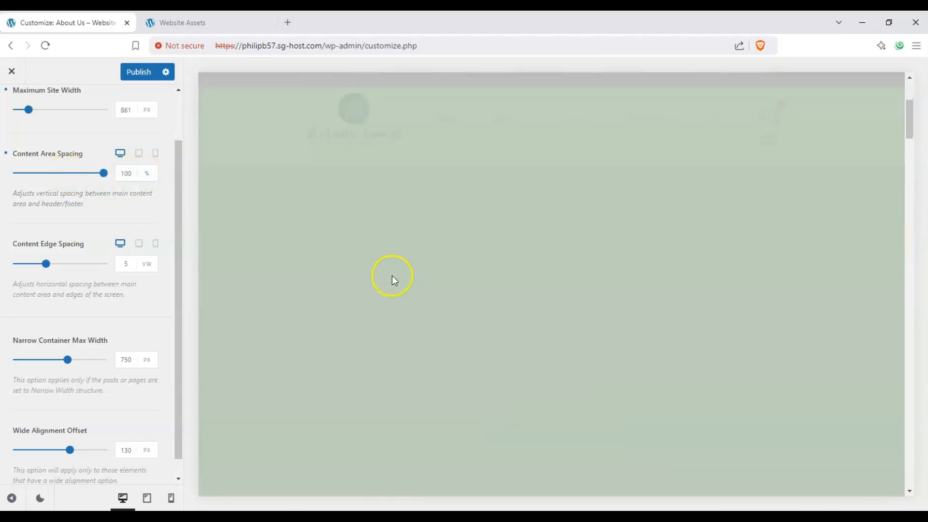
scroll(389, 276, down, 2)
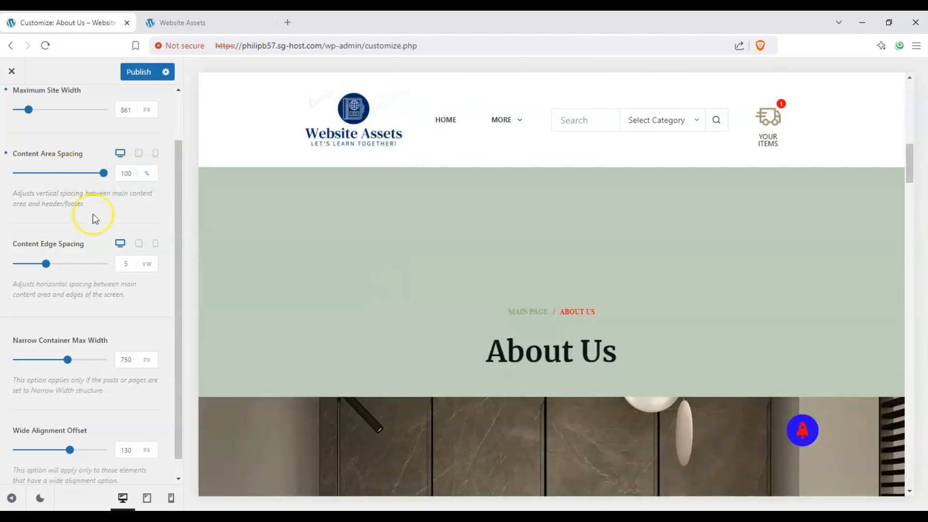
click(23, 177)
scroll(280, 263, up, 5)
scroll(275, 271, up, 2)
- Switch the Content Area Spacing unit back to pixels and set the desktop value to 103 px
click(147, 173)
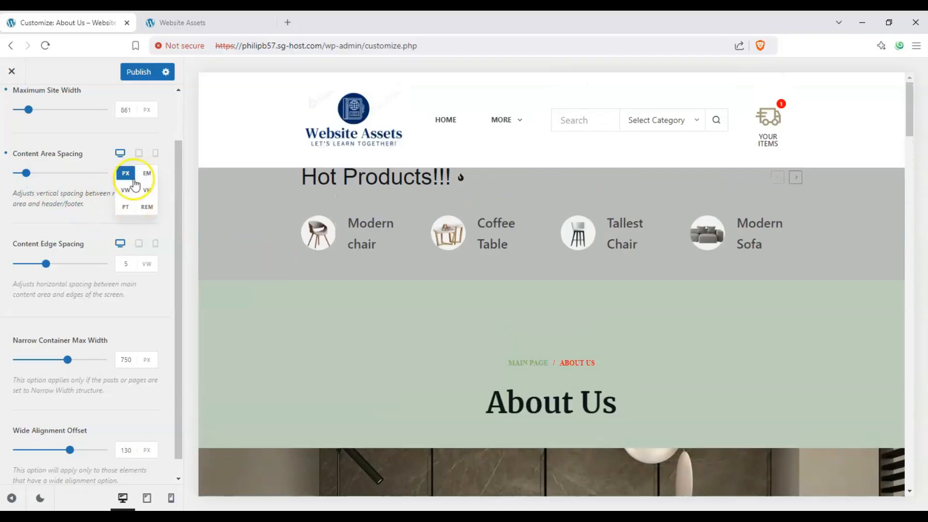
click(133, 180)
drag(26, 173, 44, 178)
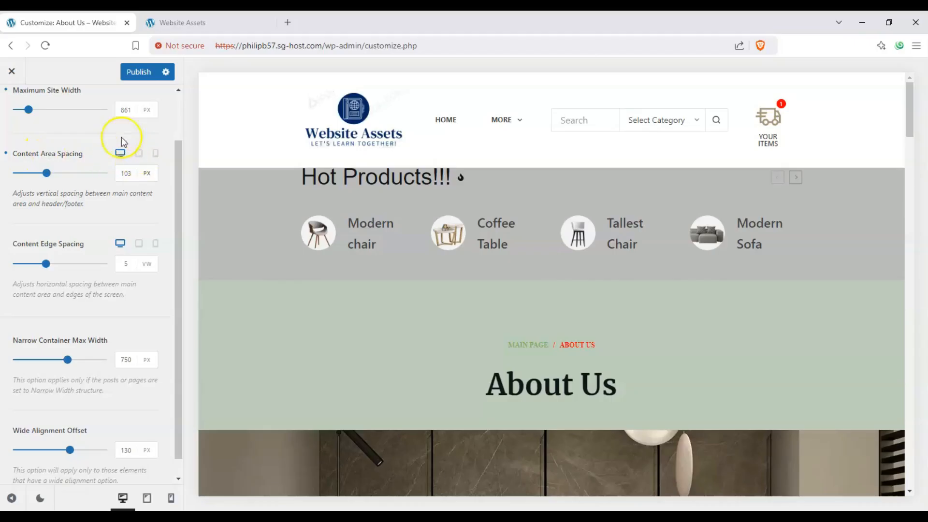
- Set the mobile Content Area Spacing to 54 px and return to the desktop preview
click(160, 156)
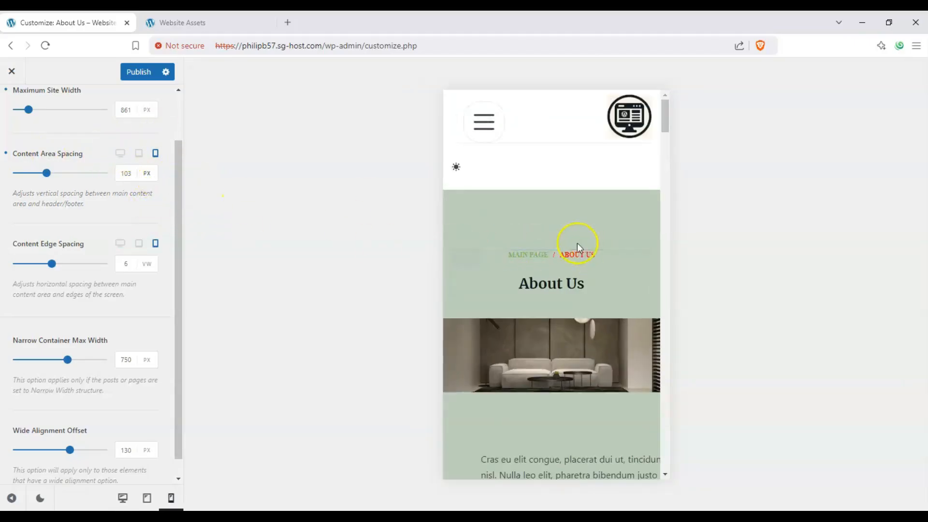
drag(69, 179, 29, 180)
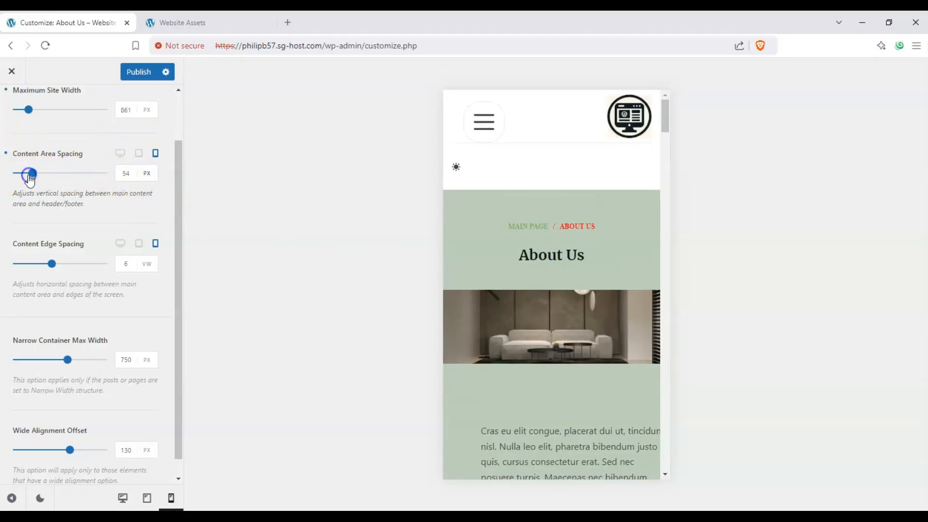
click(121, 153)
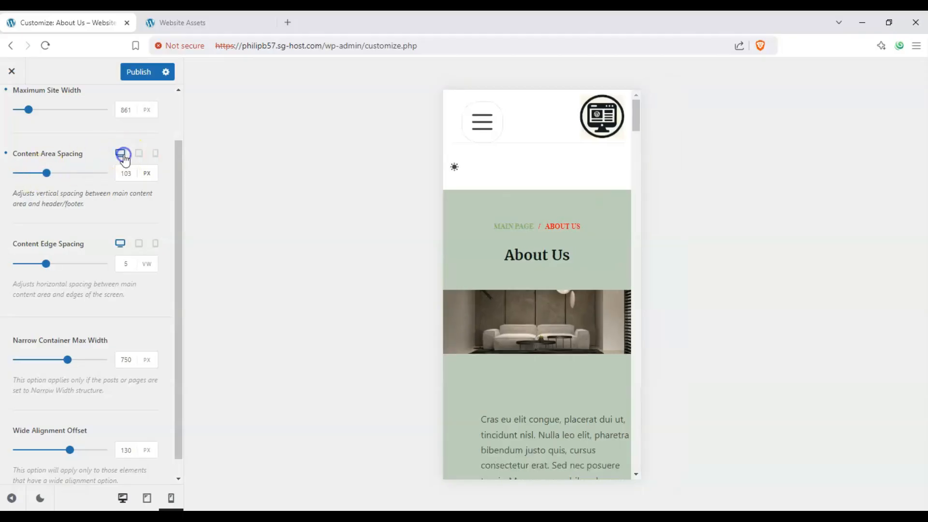
click(133, 175)
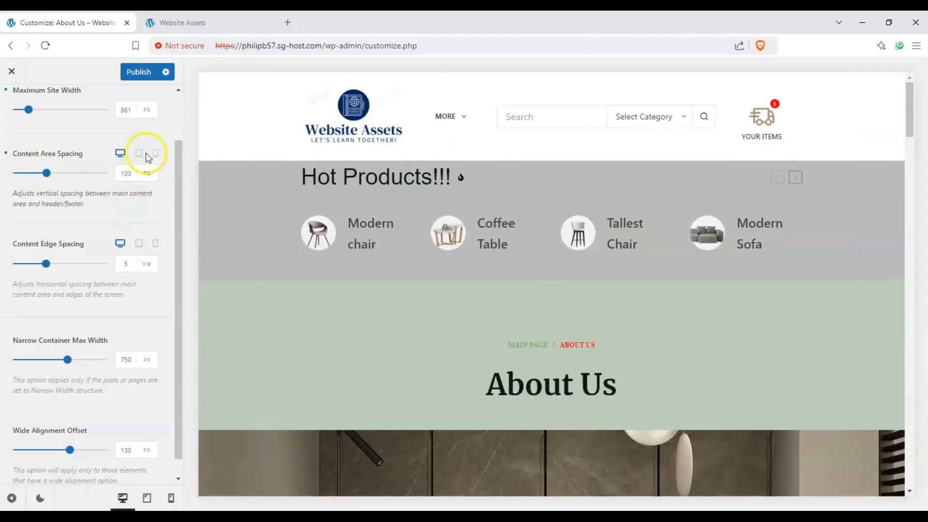
- Try the desktop Content Edge Spacing at 0 VW and settle on 2 VW
scroll(149, 222, down, 1)
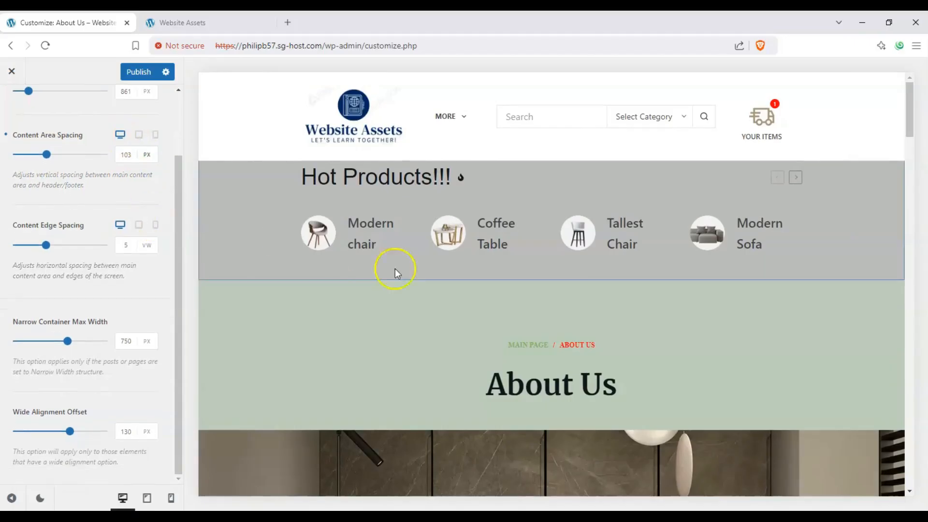
scroll(322, 318, down, 1)
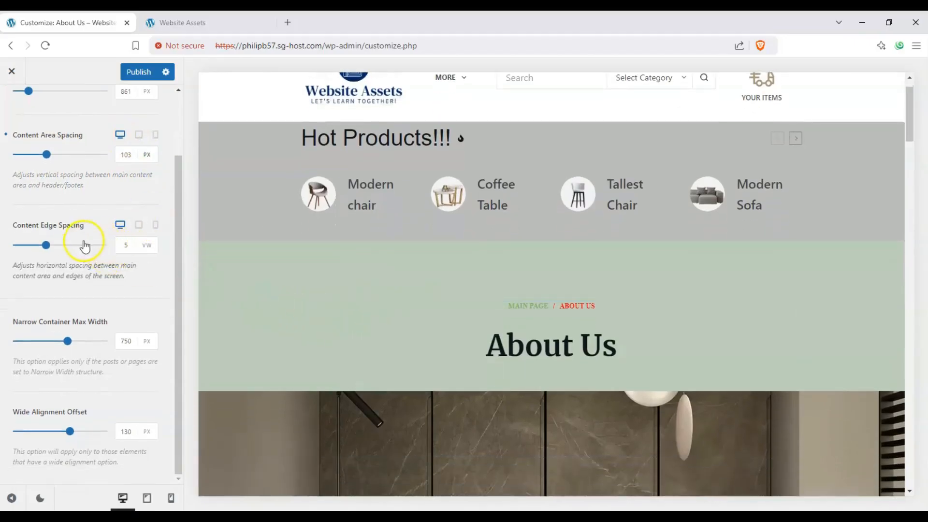
drag(22, 267, 97, 267)
click(88, 269)
drag(47, 245, 25, 245)
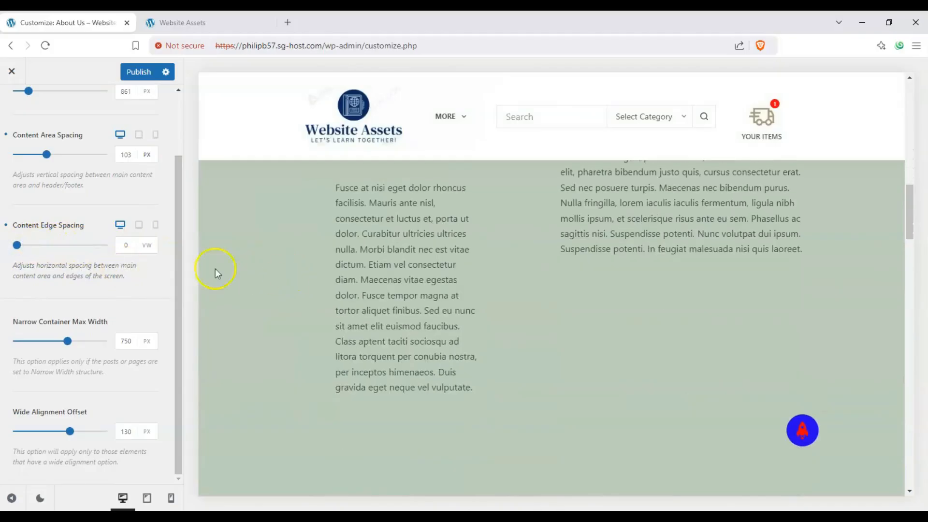
drag(85, 250, 29, 246)
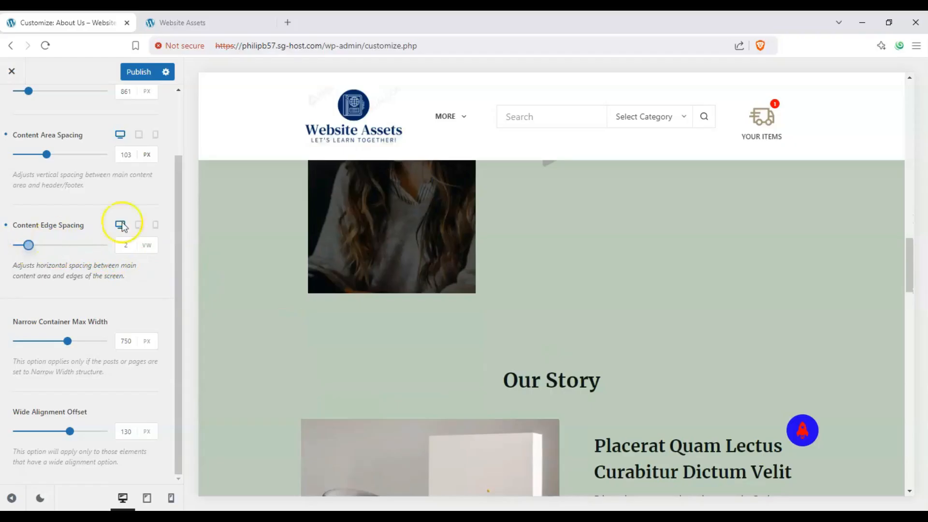
- Open the home page in the preview and try the desktop Content Edge Spacing at 14 VW and 0 VW
click(349, 241)
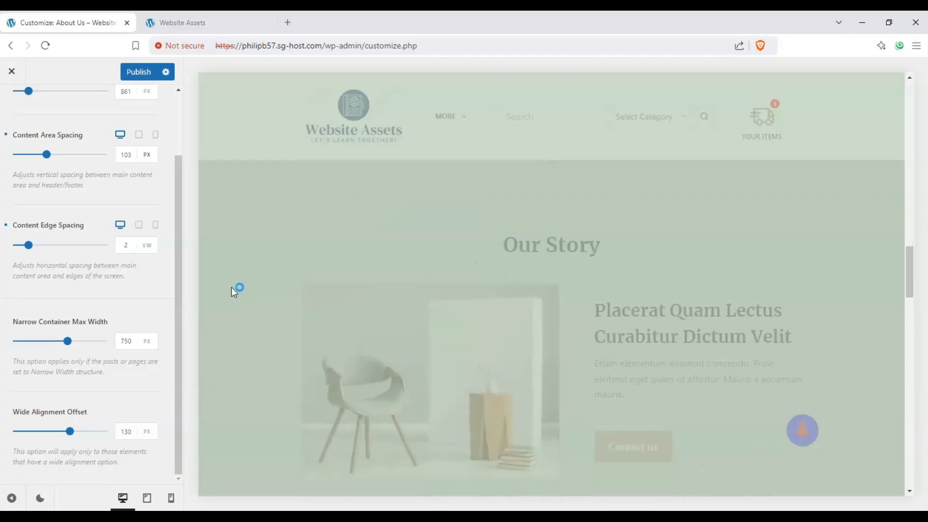
drag(29, 246, 97, 249)
scroll(265, 286, down, 10)
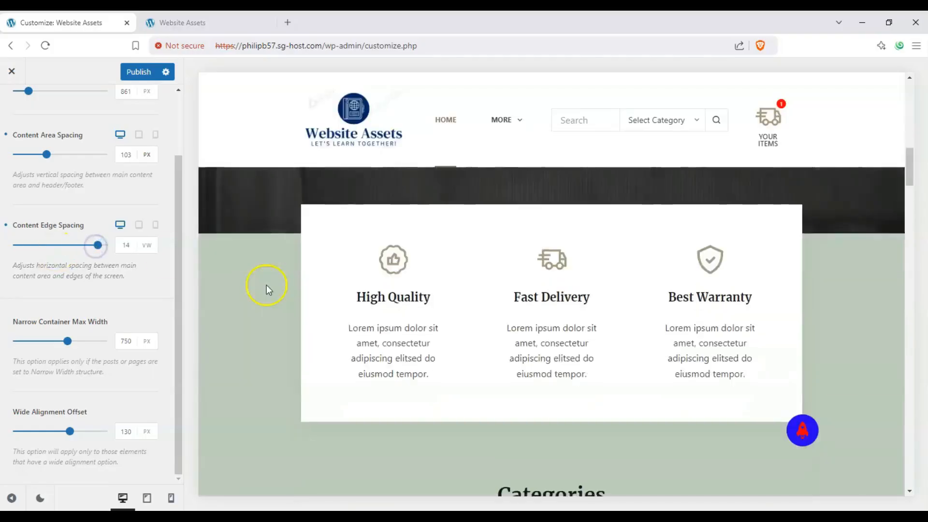
click(18, 246)
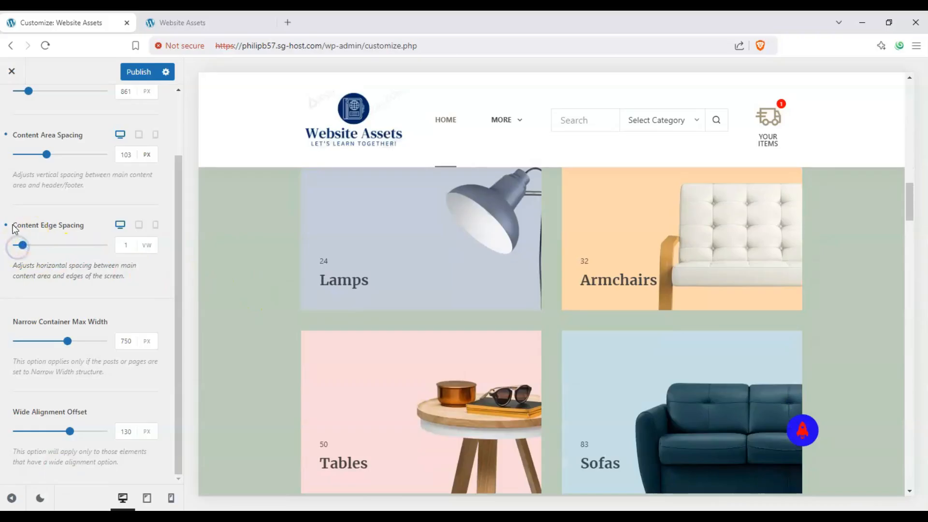
mouse_move(21, 245)
mouse_down()
mouse_move(98, 247)
mouse_move(16, 251)
mouse_up()
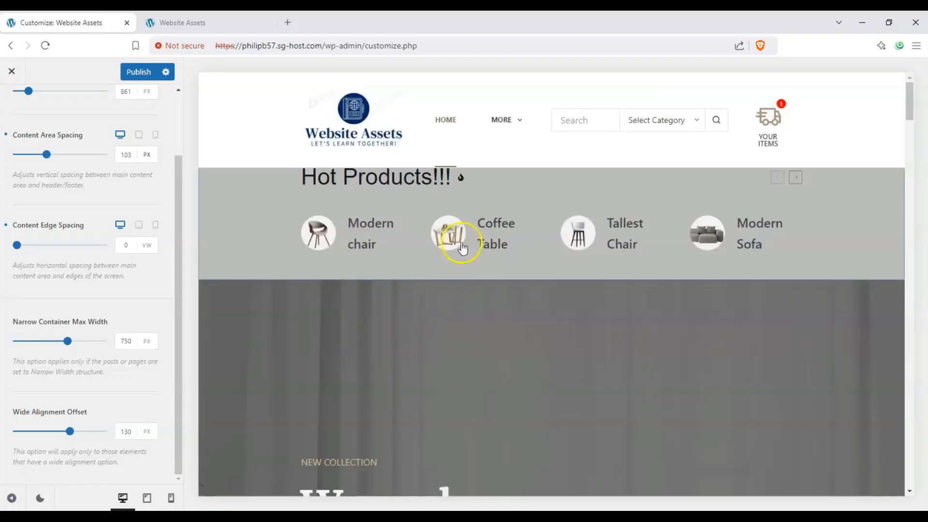
- Try the desktop Content Edge Spacing at 15 VW and compare the home page in the mobile and desktop previews
scroll(279, 283, down, 5)
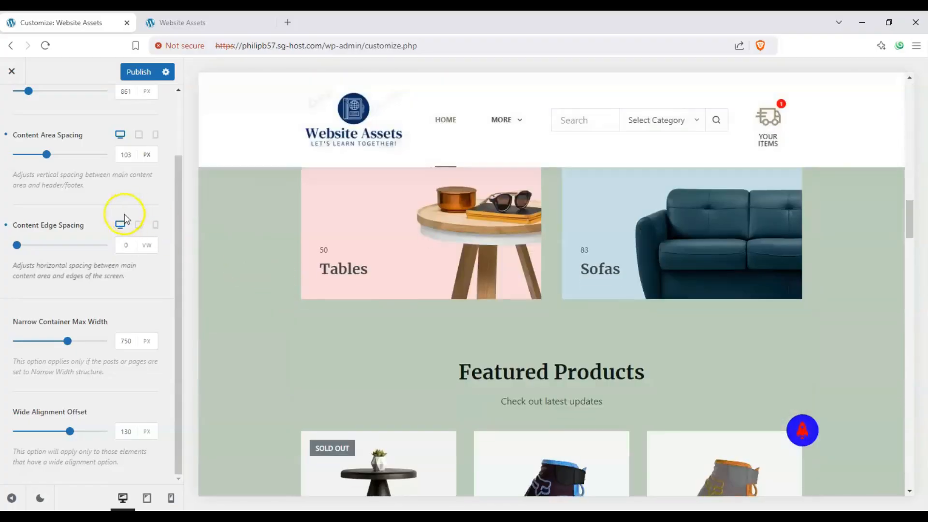
click(105, 246)
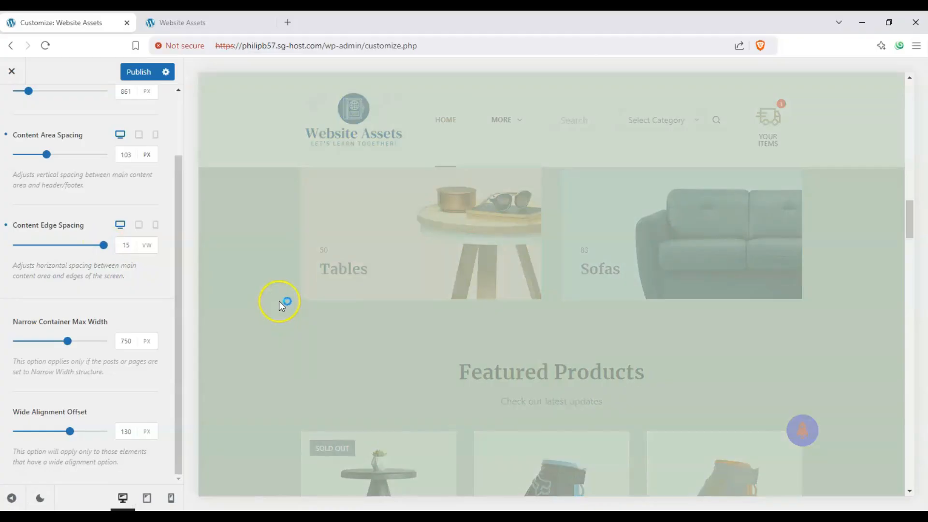
scroll(279, 302, down, 10)
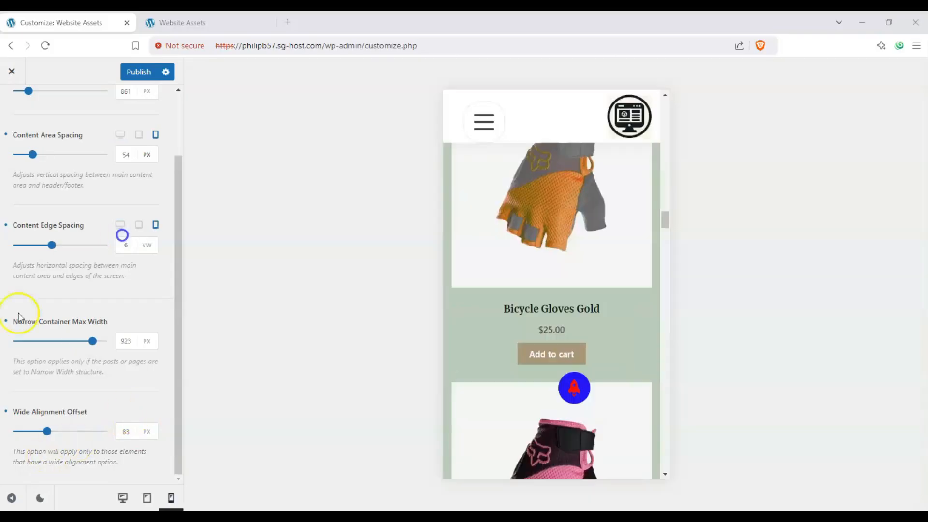
click(6, 322)
click(6, 412)
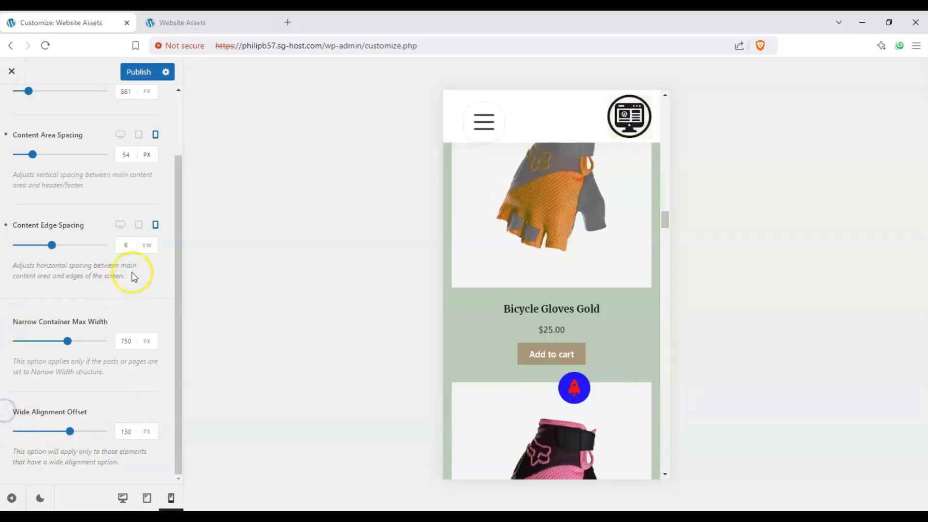
click(120, 226)
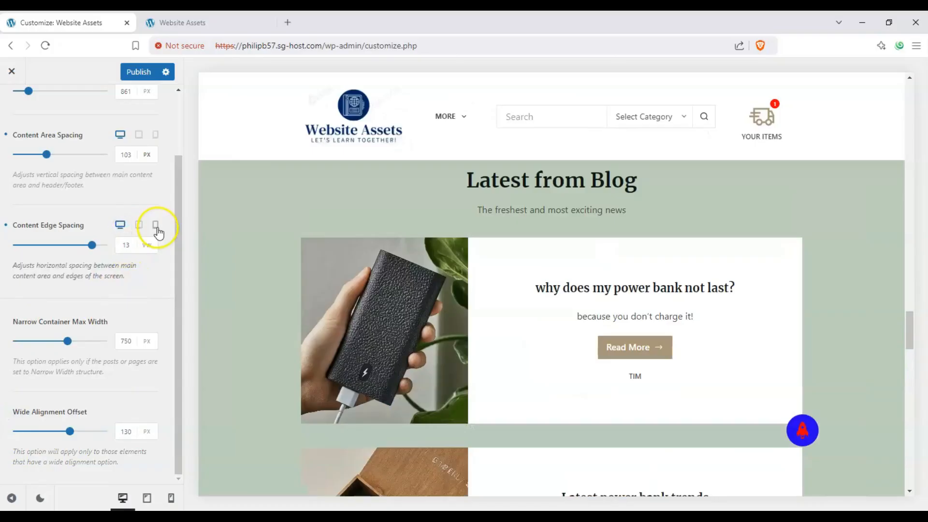
- Switch to the mobile preview and try its Content Edge Spacing at 15 VW and at 0 VW
click(156, 226)
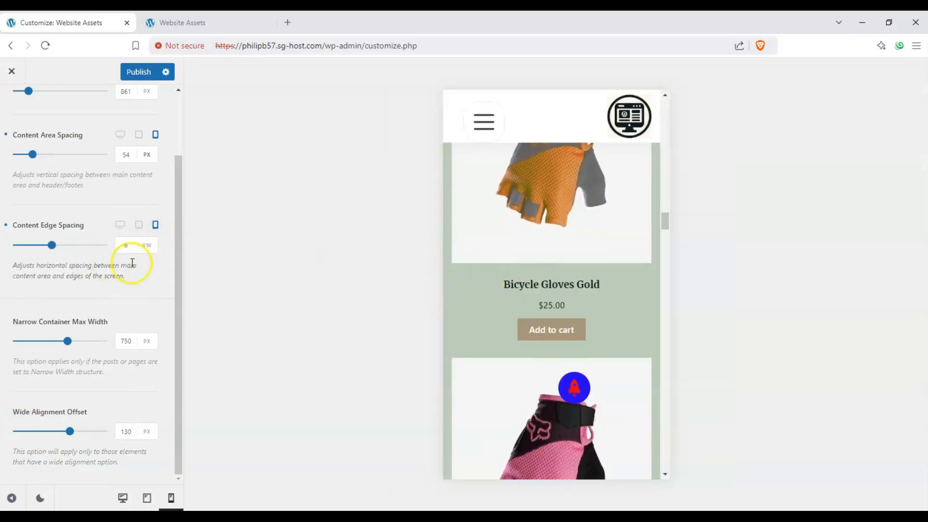
drag(75, 247, 103, 247)
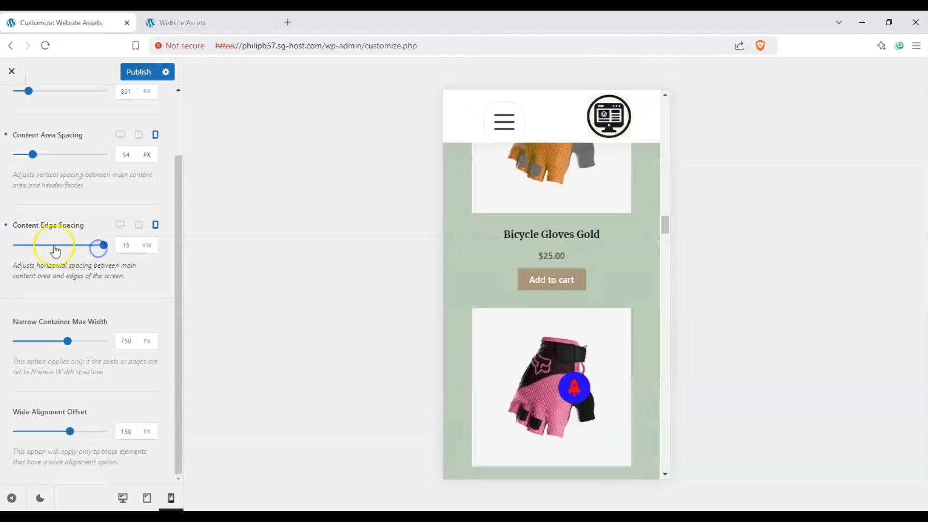
click(15, 248)
drag(41, 253, 10, 245)
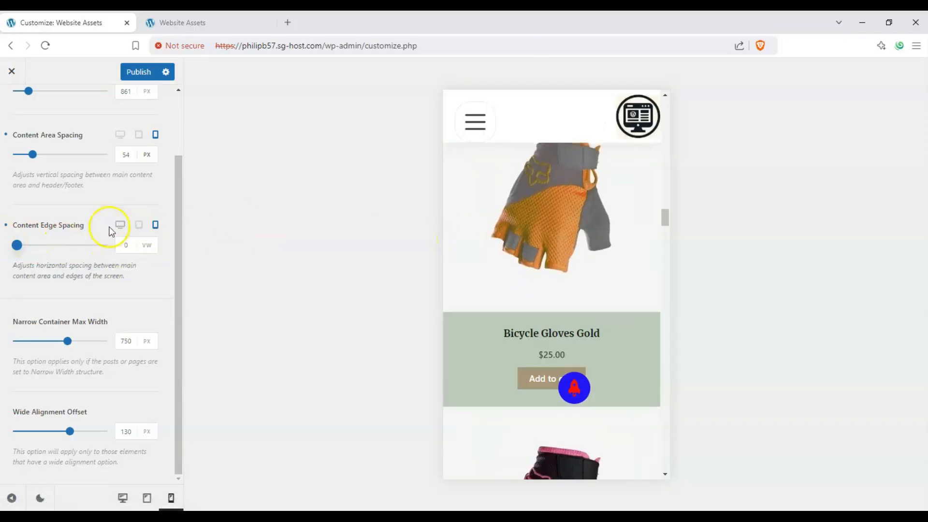
scroll(524, 259, up, 3)
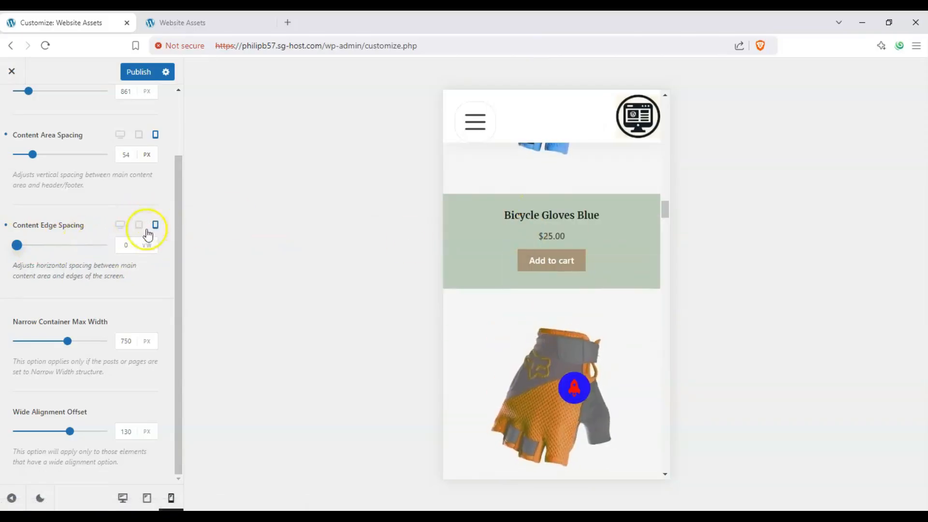
- Set the mobile Content Edge Spacing to 12 VW and return to the desktop preview
click(67, 245)
mouse_move(74, 246)
mouse_down()
mouse_move(96, 248)
mouse_move(85, 249)
mouse_up()
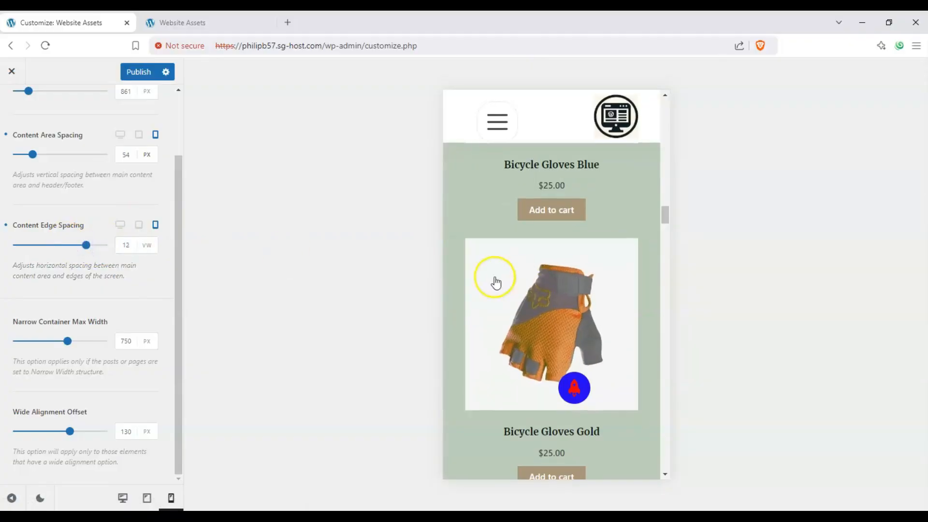
scroll(493, 280, up, 3)
click(121, 225)
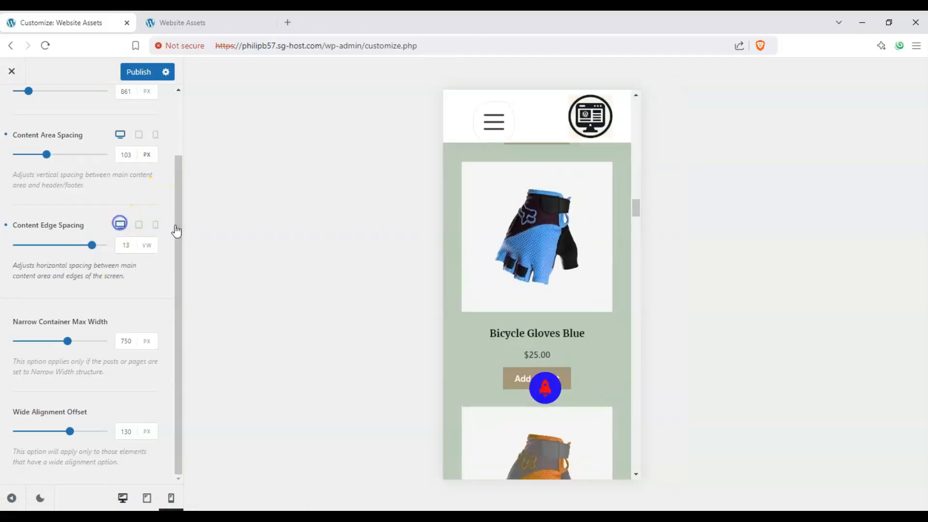
- Set the desktop Content Edge Spacing to 10 VW
scroll(348, 275, up, 5)
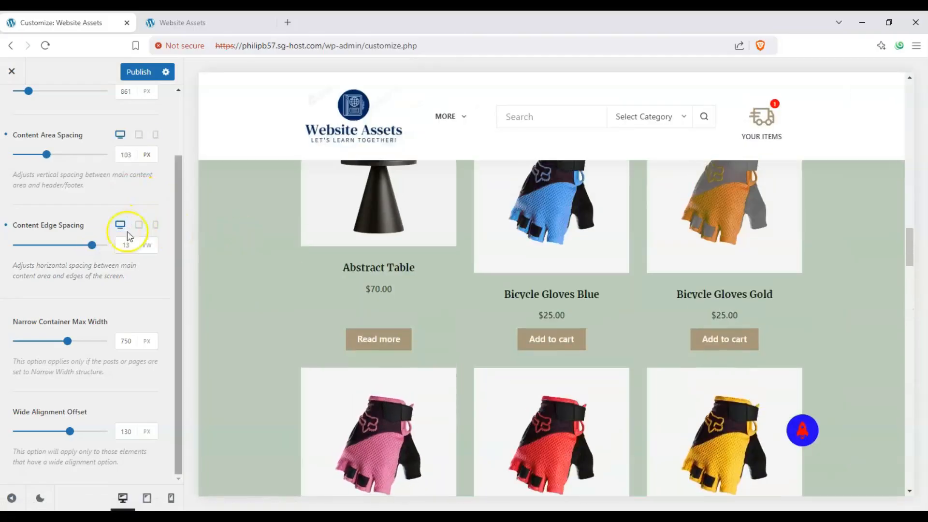
scroll(263, 271, up, 4)
drag(53, 242, 74, 245)
scroll(321, 301, down, 4)
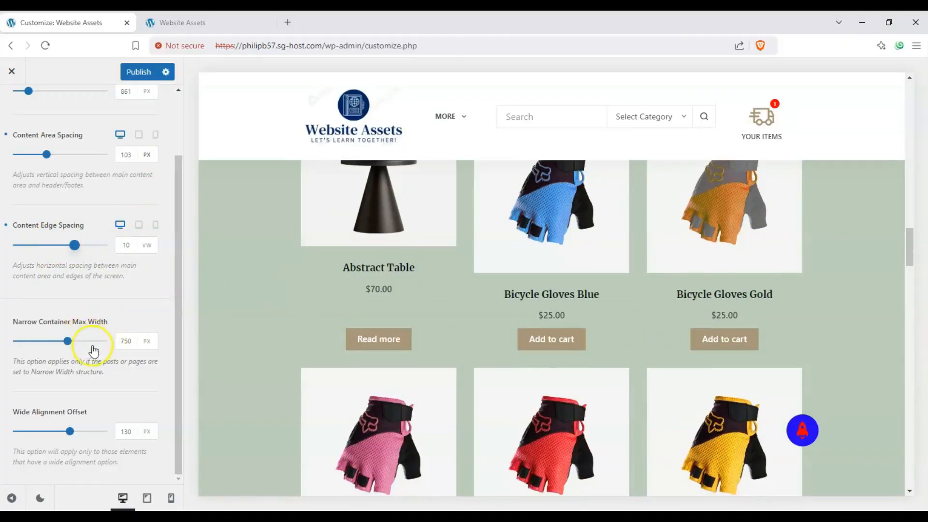
- Open the Blog page in the site preview
mouse_move(444, 117)
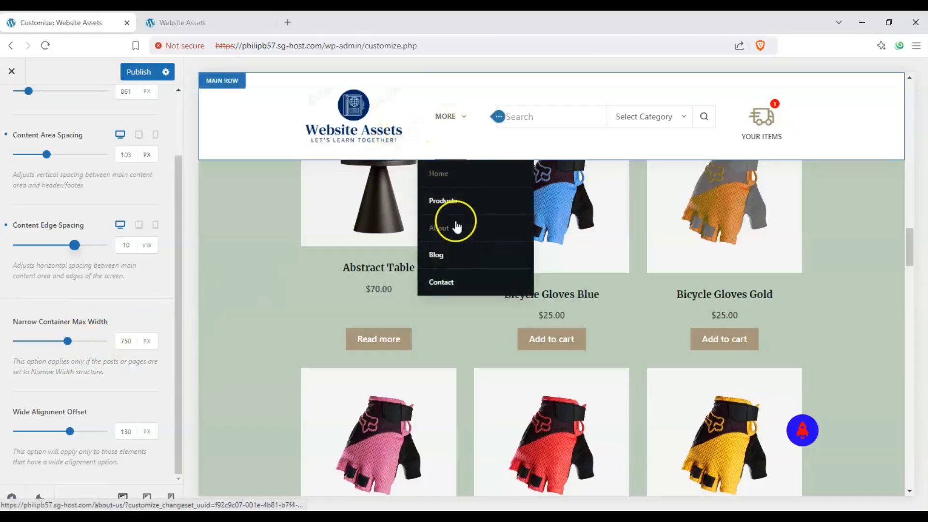
click(445, 257)
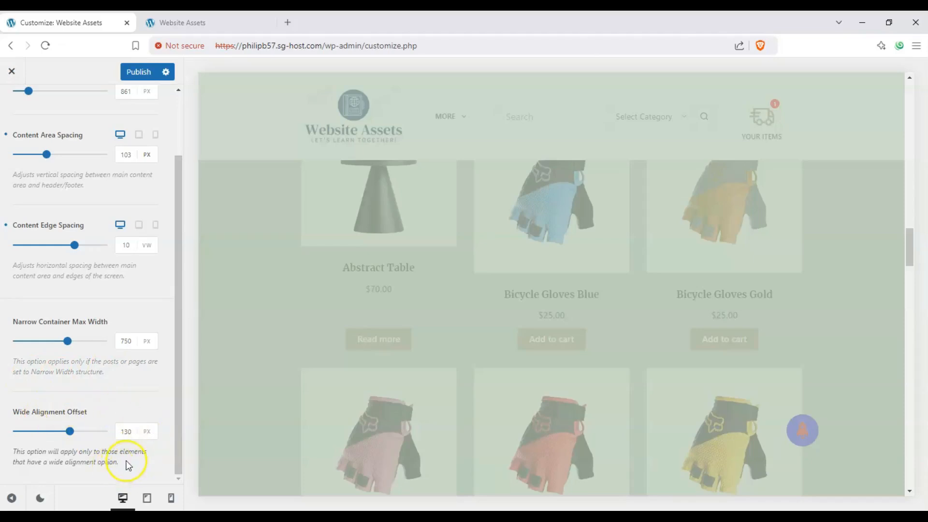
scroll(367, 275, up, 2)
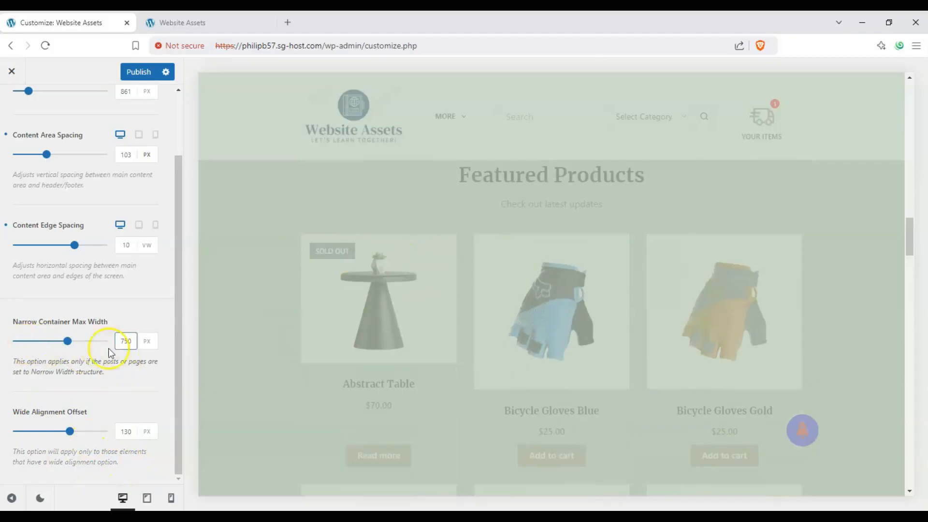
click(339, 309)
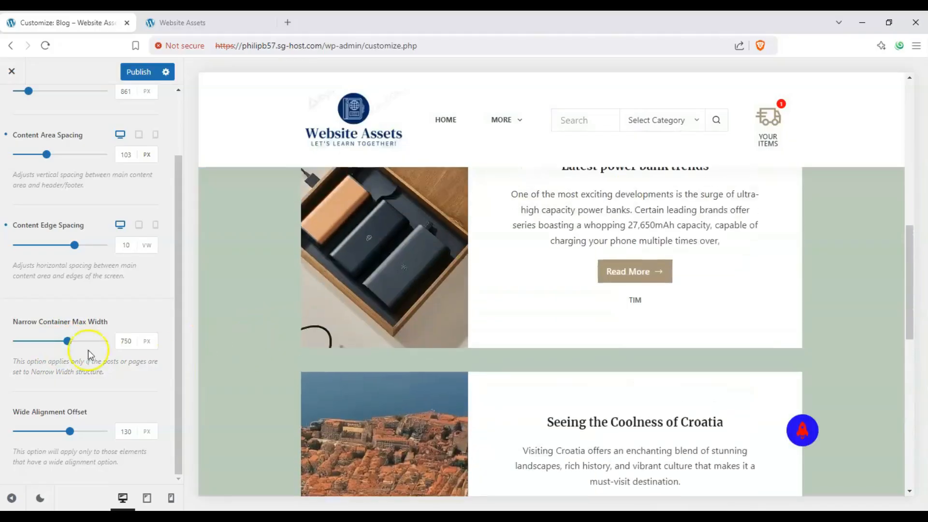
- Set the Narrow Container Max Width to 815 px and the Wide Alignment Offset to 160 px
drag(21, 340, 77, 341)
drag(39, 431, 84, 431)
scroll(591, 302, up, 5)
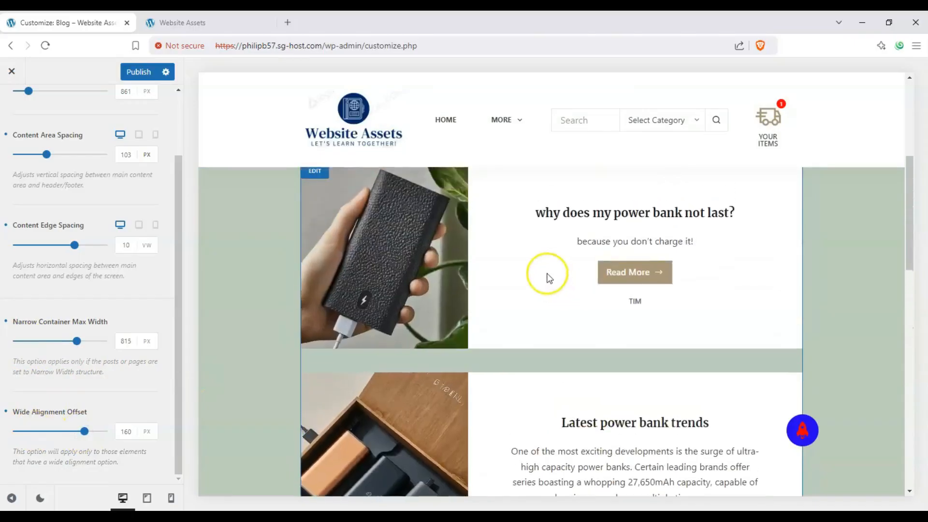
- Open the blog post "why does my power bank not last?" in the preview
click(317, 297)
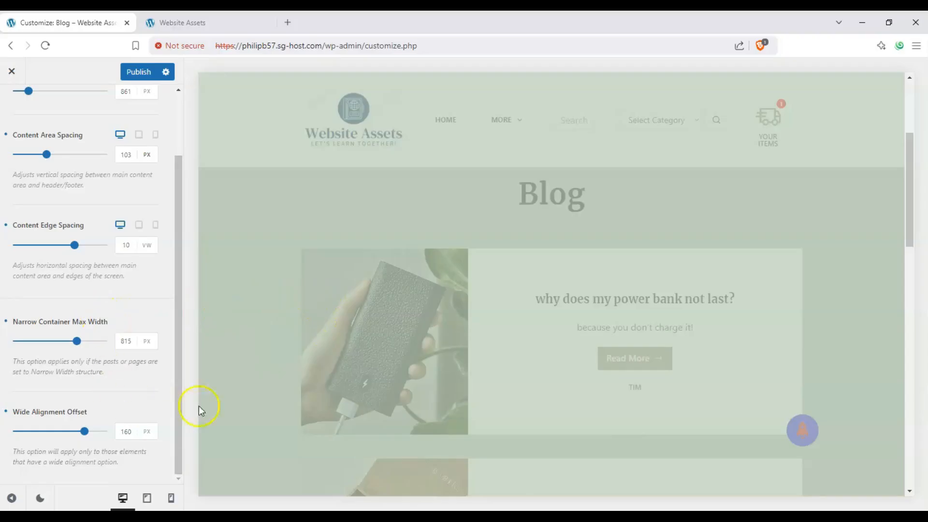
scroll(309, 346, up, 4)
scroll(272, 358, down, 4)
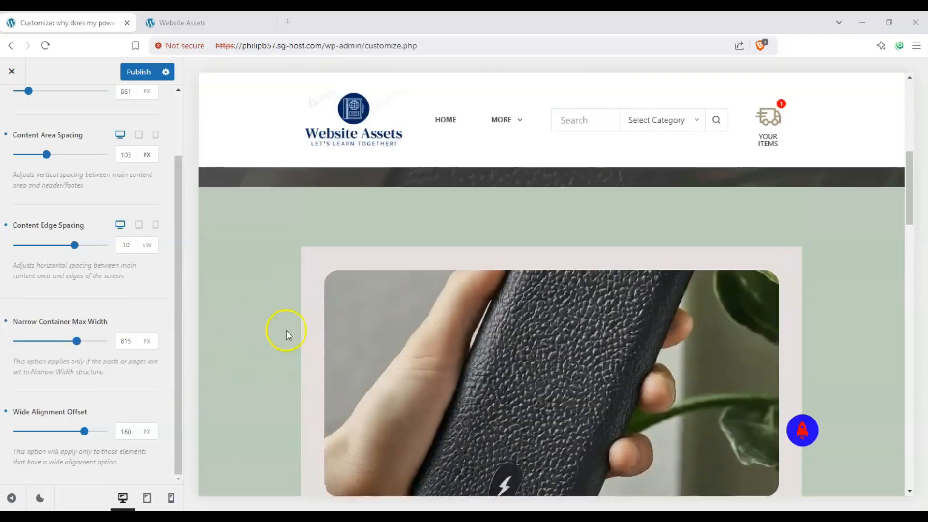
- Try several Narrow Container Max Width values on the blog post, ending at 493 px
drag(77, 341, 44, 341)
click(79, 341)
click(27, 342)
click(88, 342)
click(27, 342)
scroll(178, 339, up, 2)
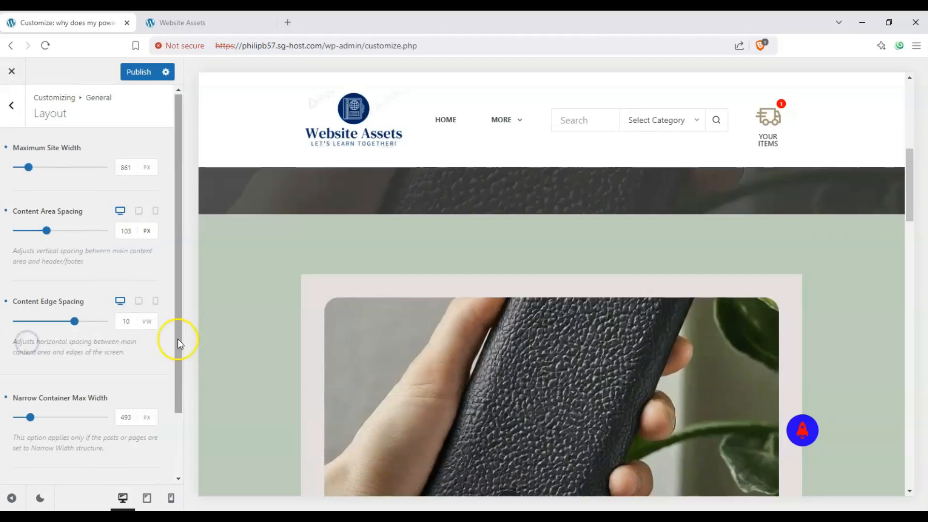
- Try low and high desktop Content Edge Spacing values and settle on 6 VW
click(30, 324)
click(93, 322)
click(52, 322)
- Try the Narrow Container Max Width at 895 px, 424 px and 976 px
click(85, 417)
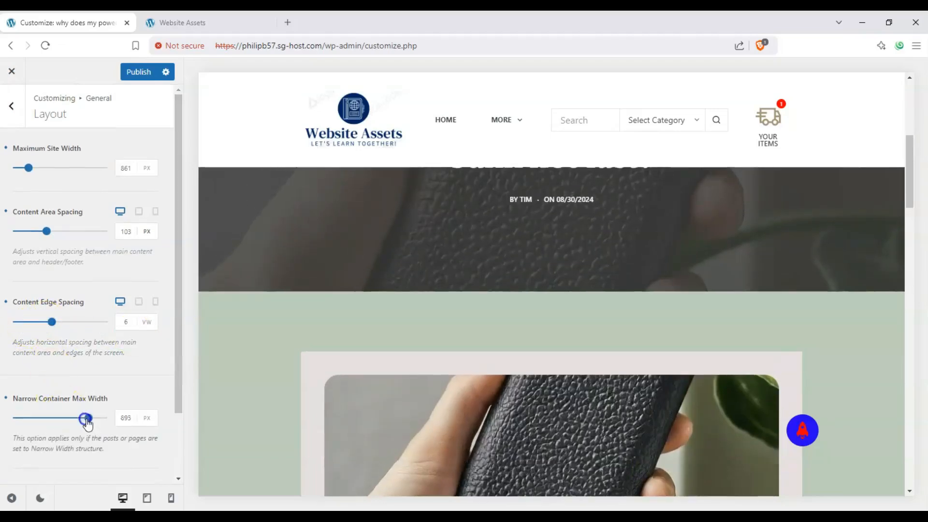
click(56, 418)
click(18, 418)
scroll(226, 357, down, 2)
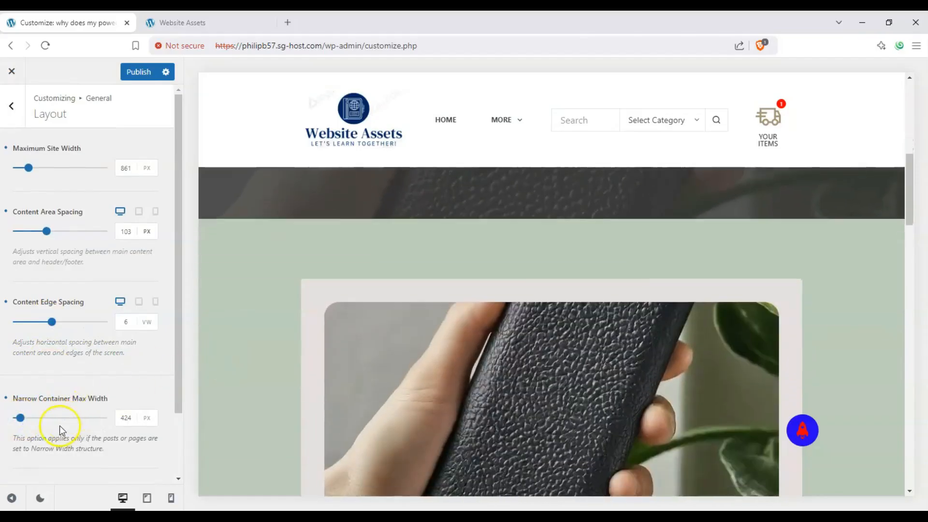
click(42, 416)
click(77, 417)
click(98, 417)
- Try several Wide Alignment Offset values, ending at 67 px, and check the blog post's content in the preview
scroll(137, 386, down, 1)
scroll(138, 386, down, 1)
click(31, 431)
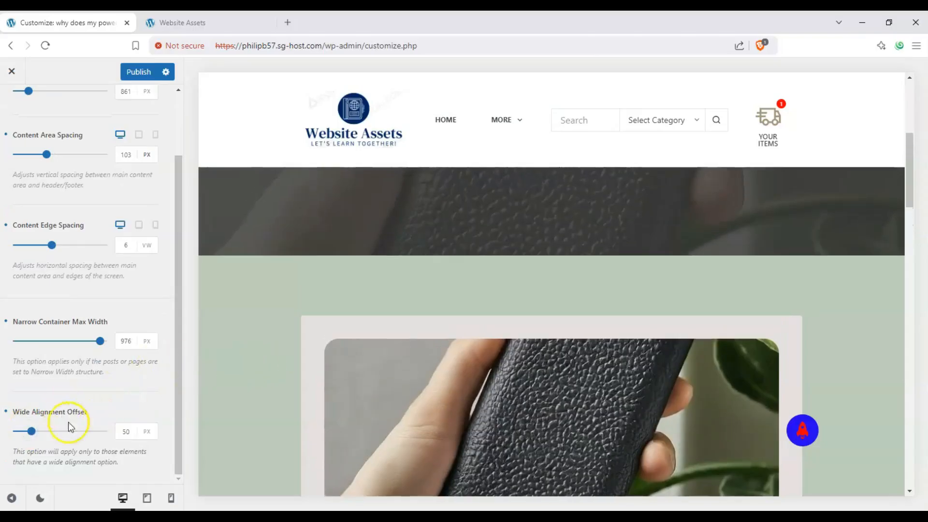
click(77, 431)
click(106, 432)
click(40, 431)
scroll(309, 357, down, 20)
scroll(227, 387, down, 8)
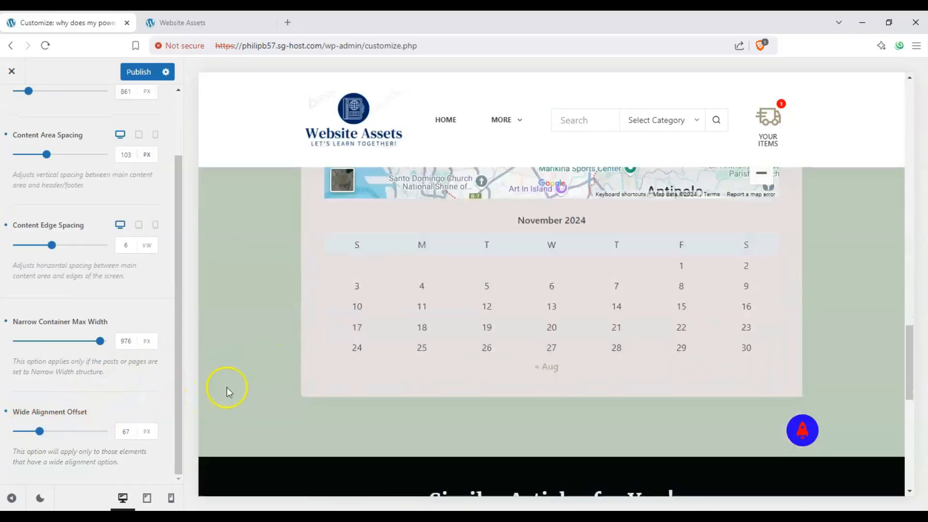
- Try the Wide Alignment Offset at 126 px and settle on 27 px
click(22, 432)
click(66, 432)
scroll(205, 372, up, 15)
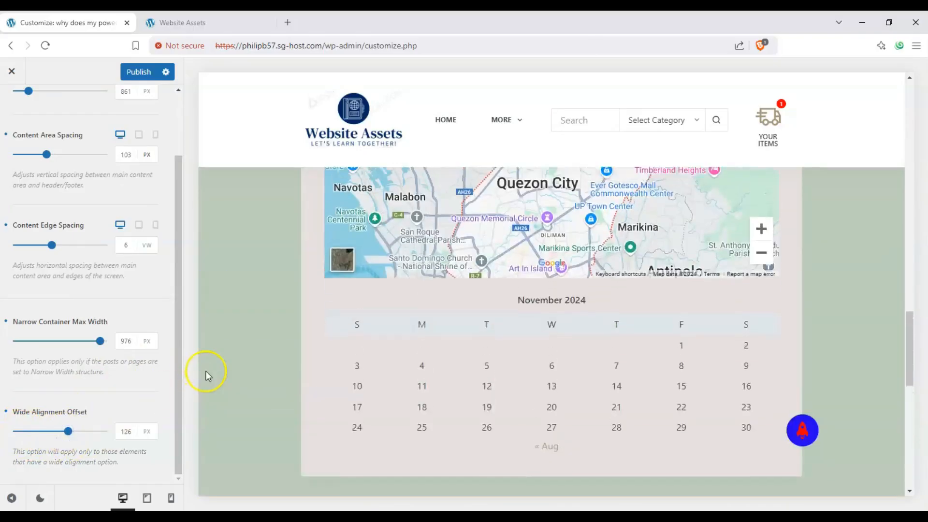
click(19, 432)
- Set the Narrow Container Max Width to 839 px
click(23, 342)
click(79, 341)
scroll(194, 327, up, 9)
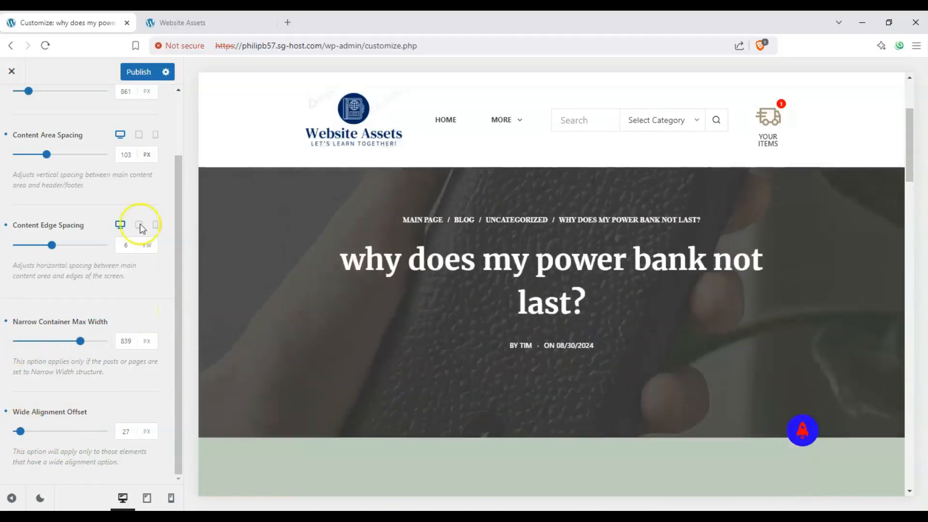
- Set the Maximum Site Width to 942 px and open the Home page in the preview
scroll(109, 196, up, 3)
scroll(311, 243, up, 1)
scroll(311, 240, up, 1)
scroll(293, 238, down, 1)
scroll(277, 238, up, 2)
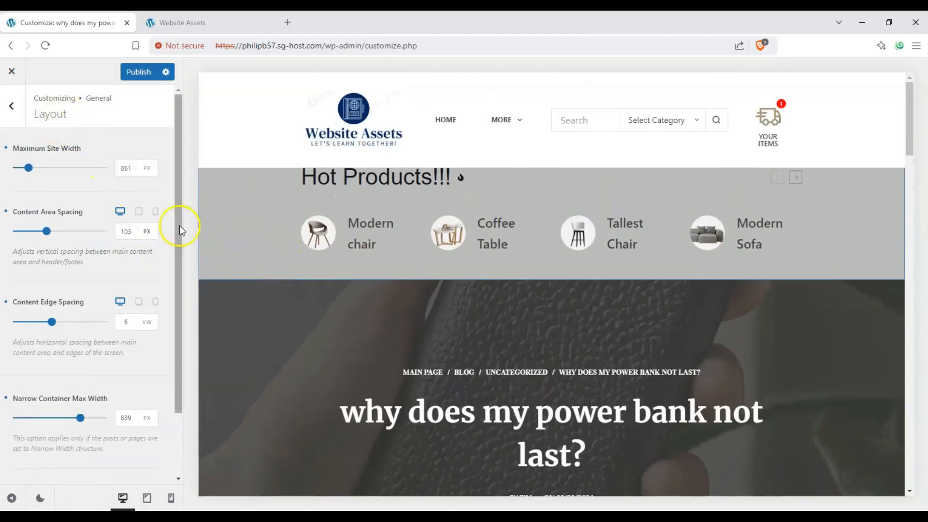
click(74, 169)
drag(74, 169, 32, 169)
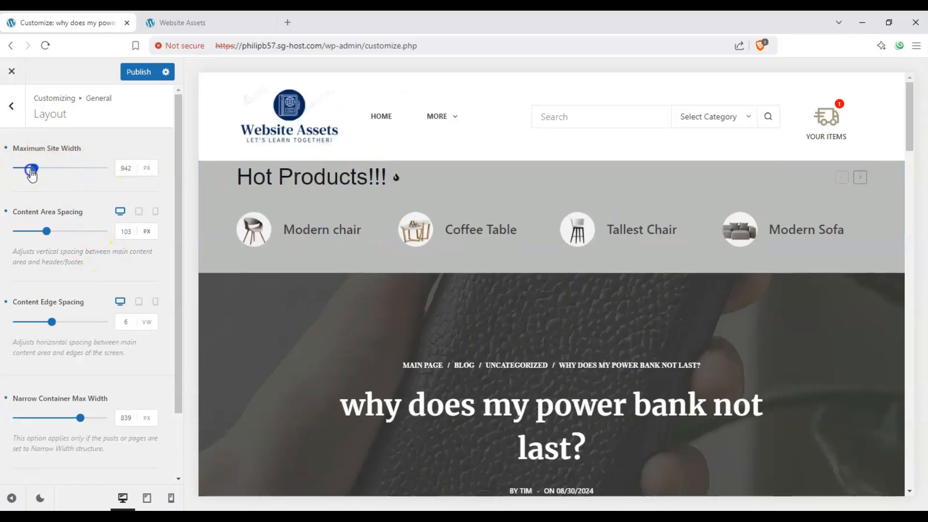
click(423, 120)
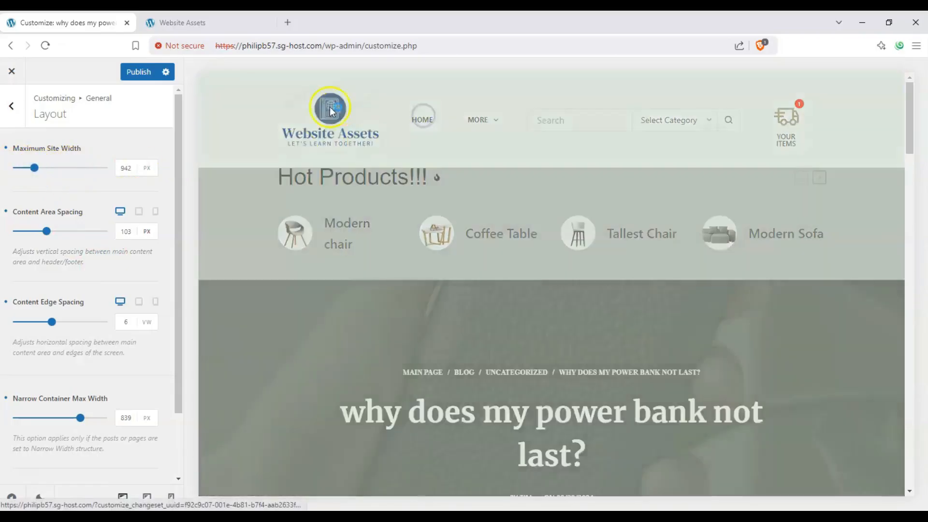